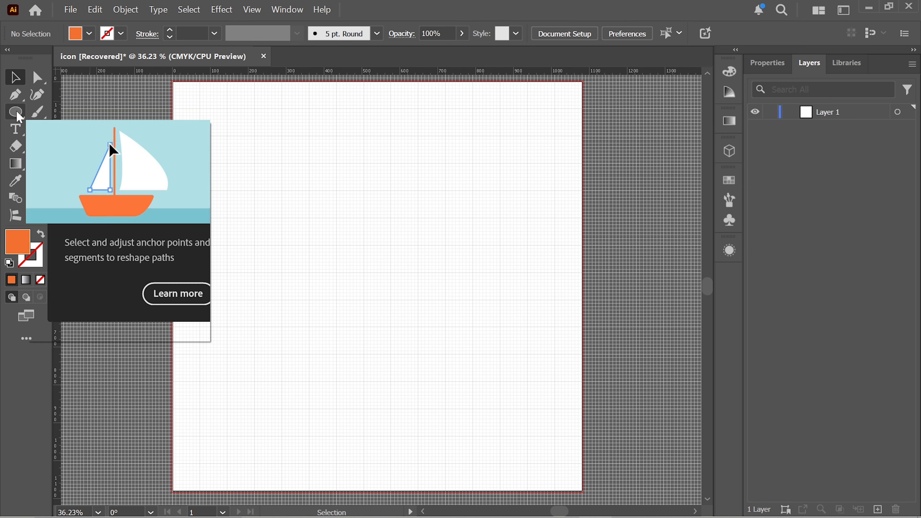
Step: Draw a tall orange ellipse, about twice as high as wide, in the middle of the artboard
left_click(18, 115)
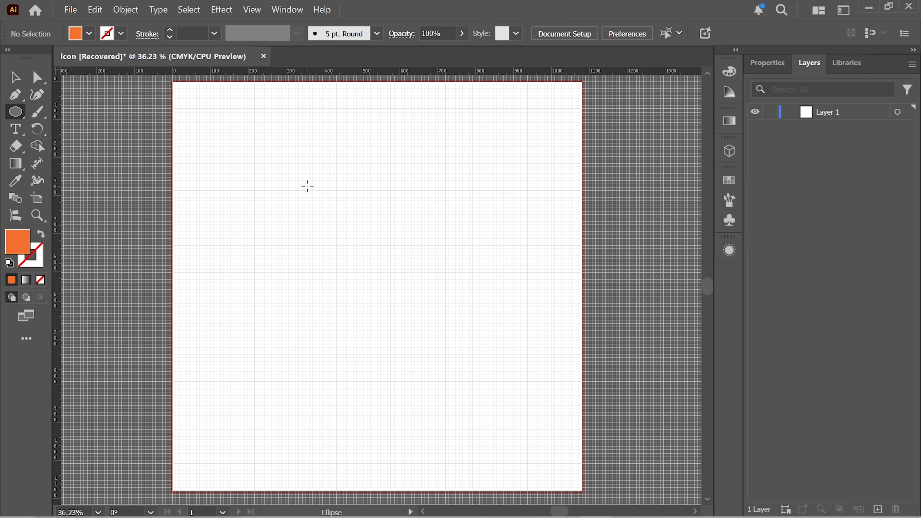
left_click_drag(307, 187, 432, 436)
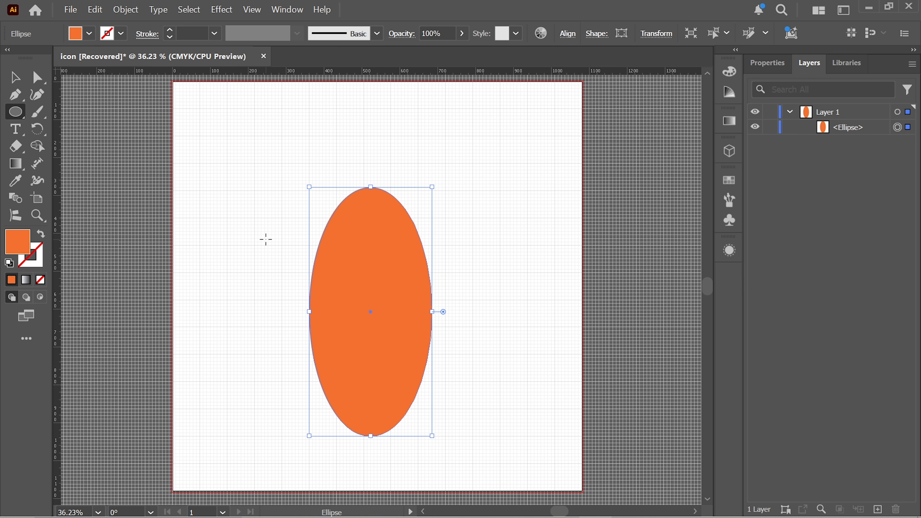
Step: Lower the ellipse's top anchor point to flatten its upper end, and move the shape up and slightly left
left_click(45, 82)
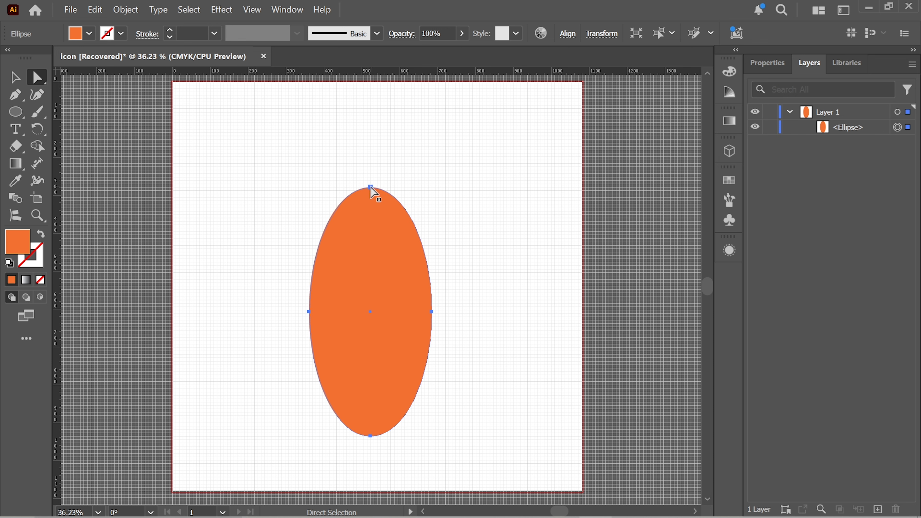
left_click(369, 187)
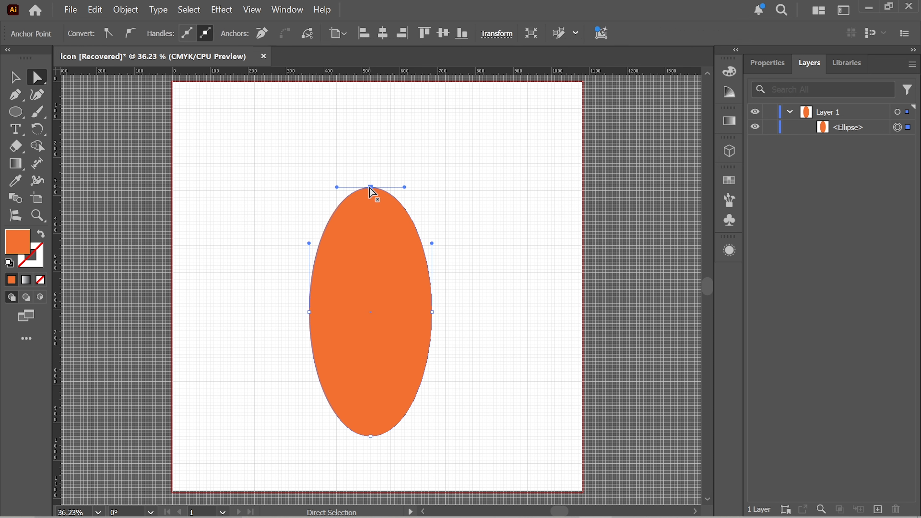
key("Down")
key("Down")
key("Down")
key("Down")
key("Down")
key("Down")
key("Down")
key("Down")
key("Down")
key("Down")
key("Down")
key("Down")
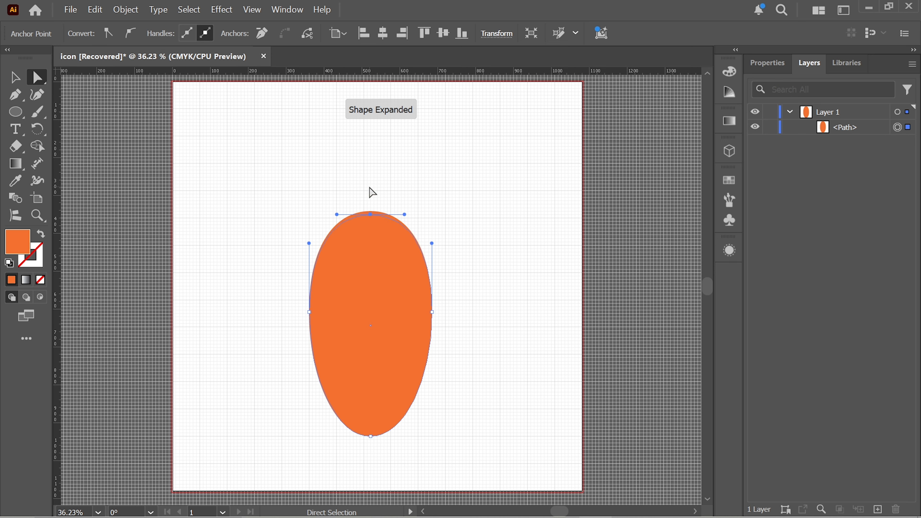
key("Down")
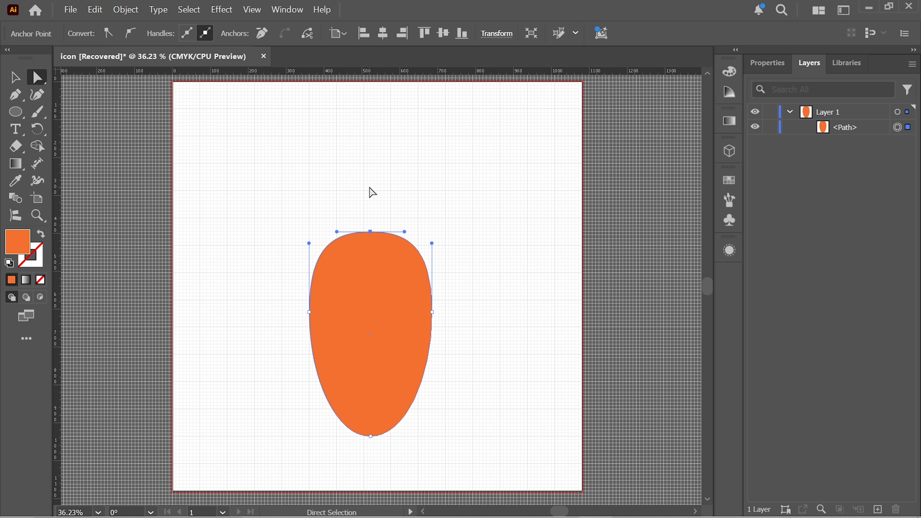
key("Down")
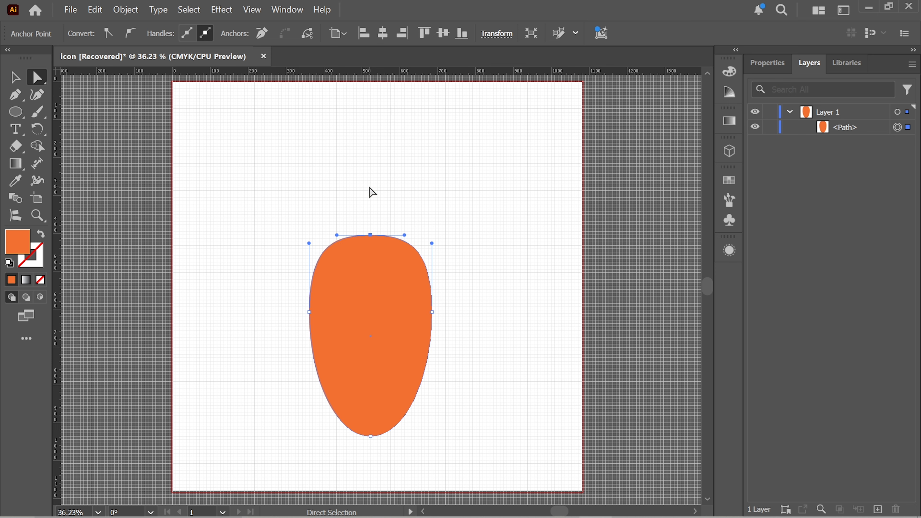
key("Down")
key("Down")
key("v")
left_click_drag(378, 336, 368, 293)
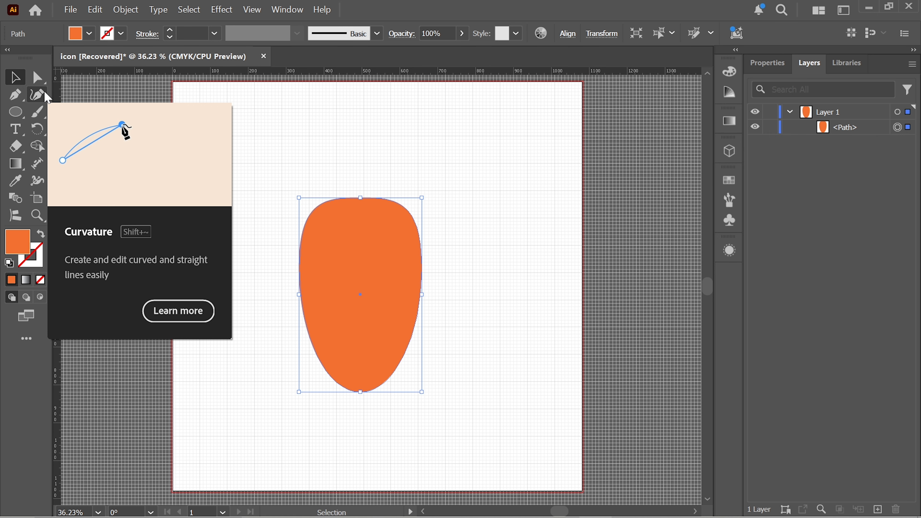
Step: Draw a curved, tapering stem above the orange body with the Curvature tool, bending up toward the upper right
left_click(46, 95)
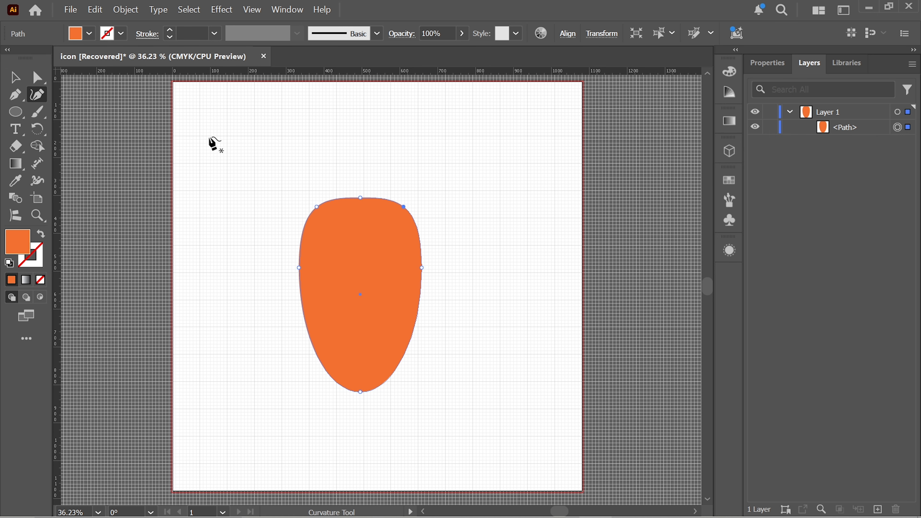
left_click(381, 194)
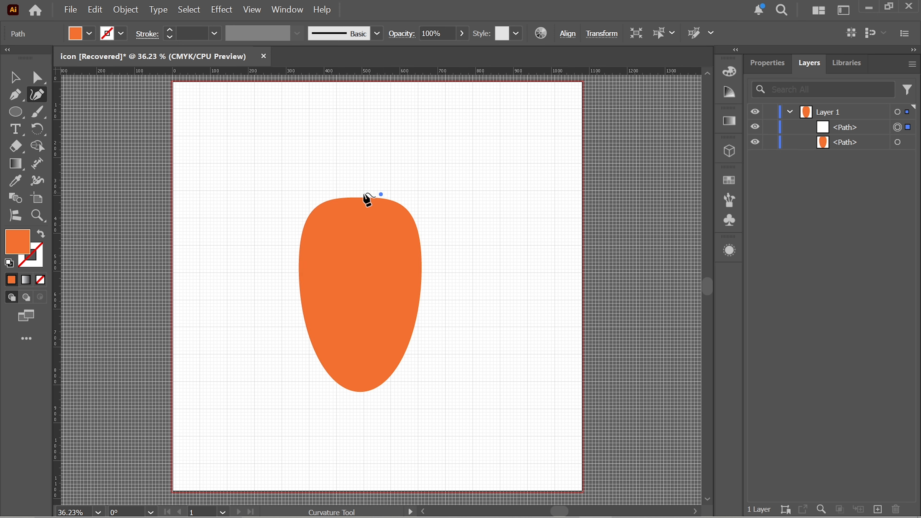
left_click(340, 194)
left_click(364, 133)
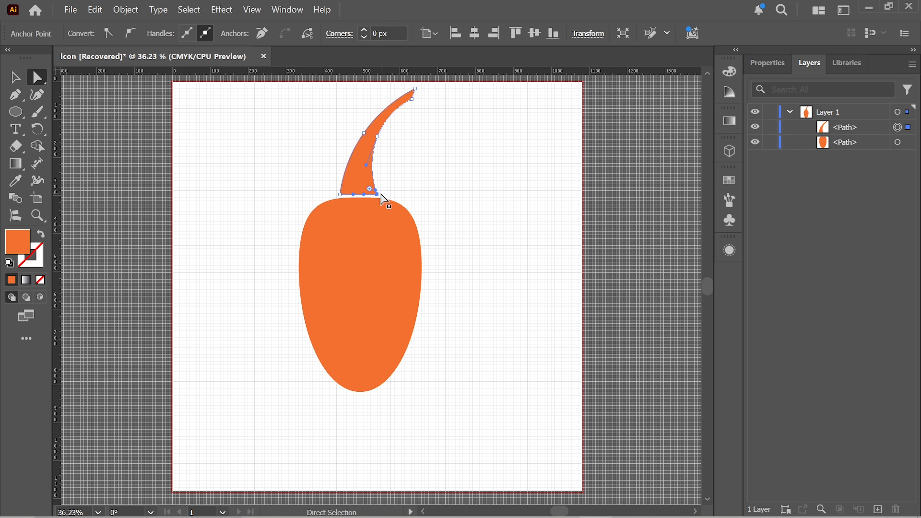
Step: Narrow the stem's base by nudging its two lower corner anchor points inward
key("Left")
key("Left")
key("Left")
left_click(340, 195)
key("Right")
key("Right")
key("Right")
key("Left")
left_click(435, 171)
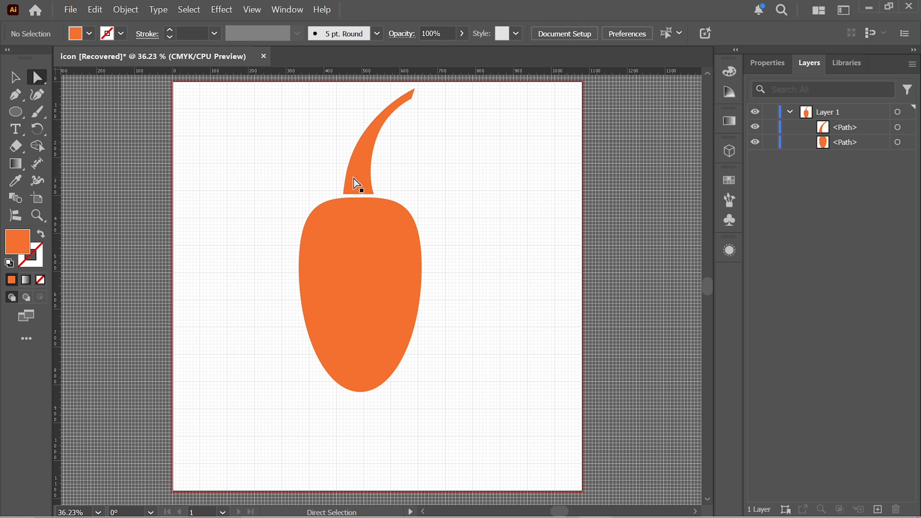
Step: Fill the stem with the dark green swatch and deselect it
left_click(15, 78)
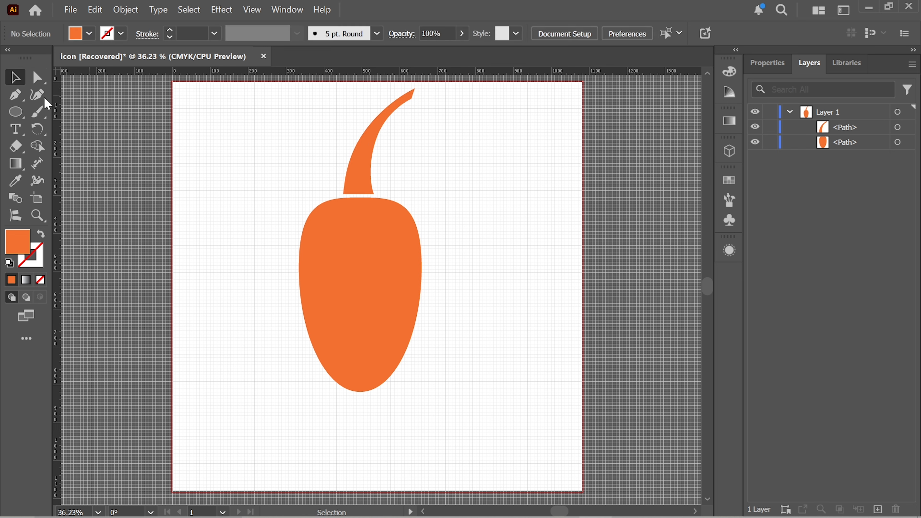
left_click(357, 162)
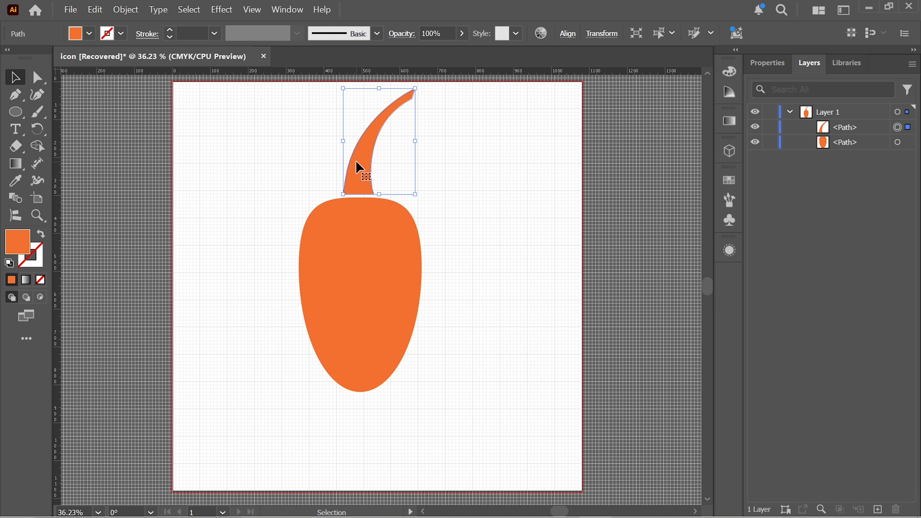
left_click(90, 39)
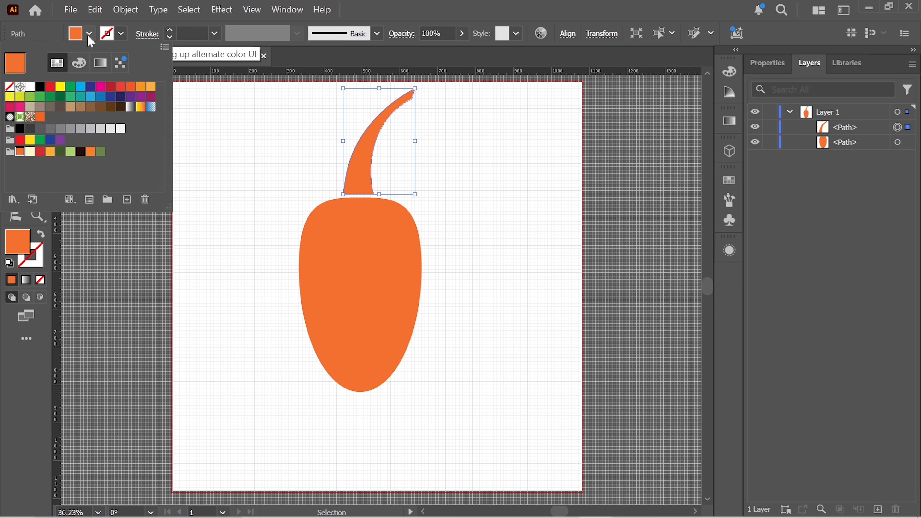
left_click(60, 155)
left_click(501, 184)
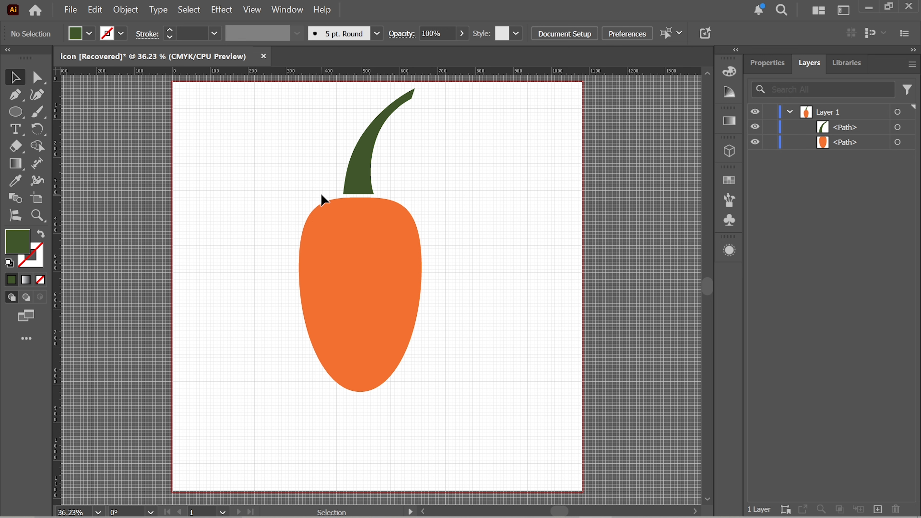
Step: Lock the stem and body paths, and draw a closed green leaf with the Curvature tool from the body's top centre toward the left
key("shift+grave")
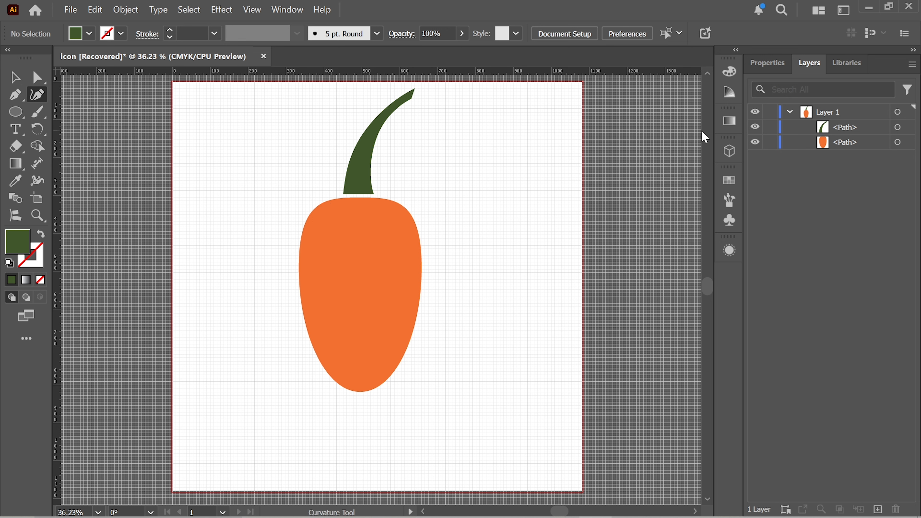
left_click(768, 127)
left_click(767, 144)
left_click(360, 197)
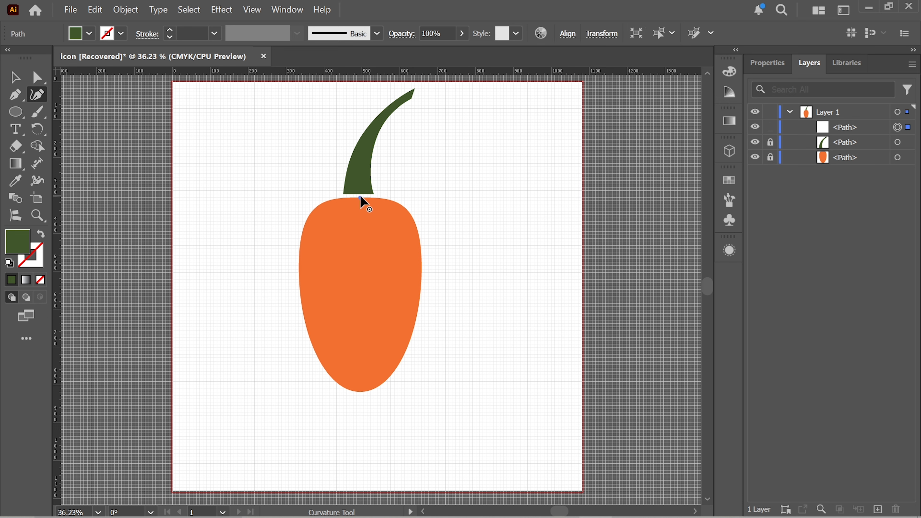
left_click(292, 188)
left_click(244, 239)
left_click(306, 231)
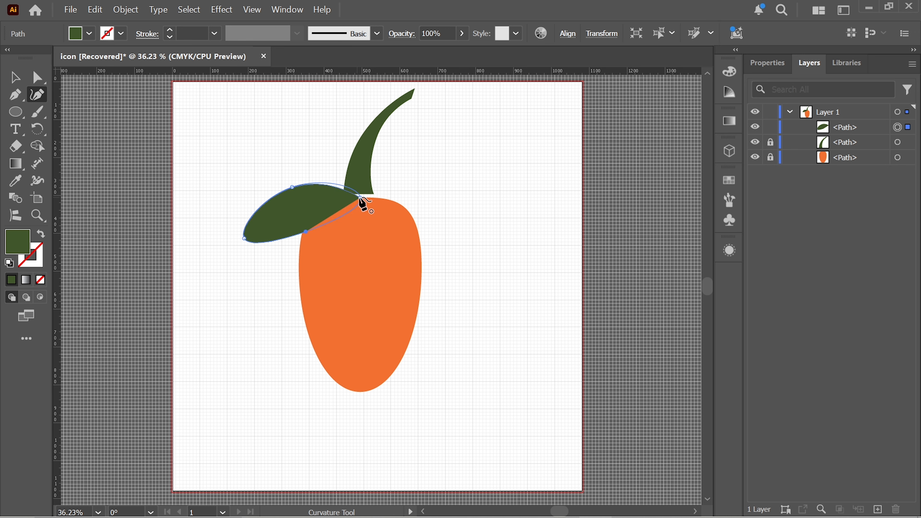
left_click(361, 198)
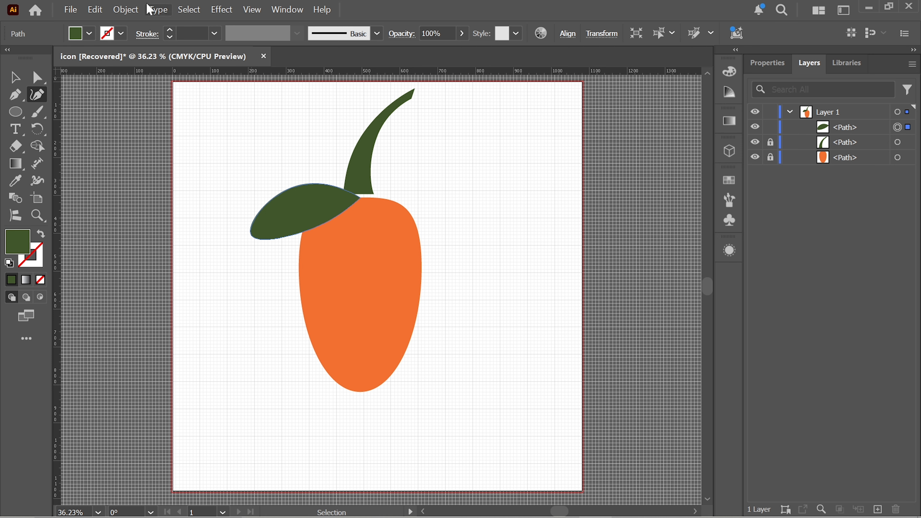
Step: Create a vertically reflected copy of the leaf and move it to the right so both leaf tips meet at the stem's base
left_click(127, 11)
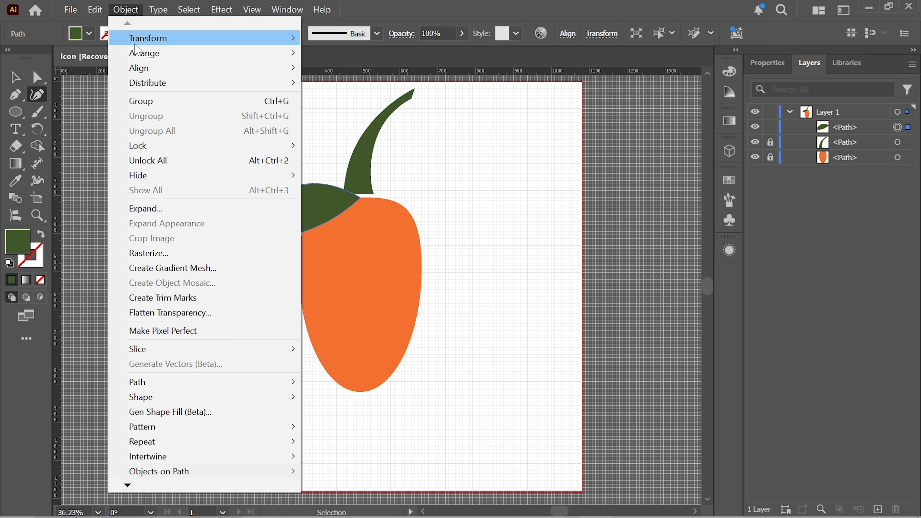
mouse_move(165, 41)
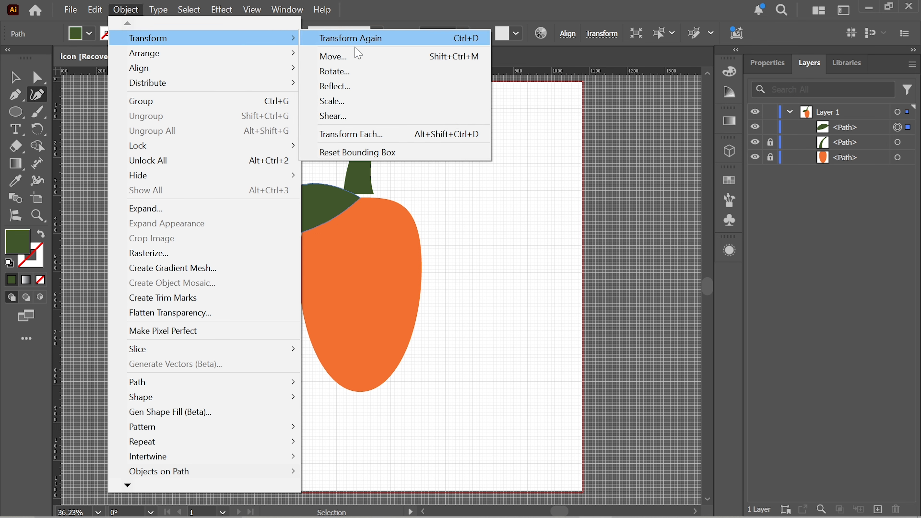
left_click(360, 90)
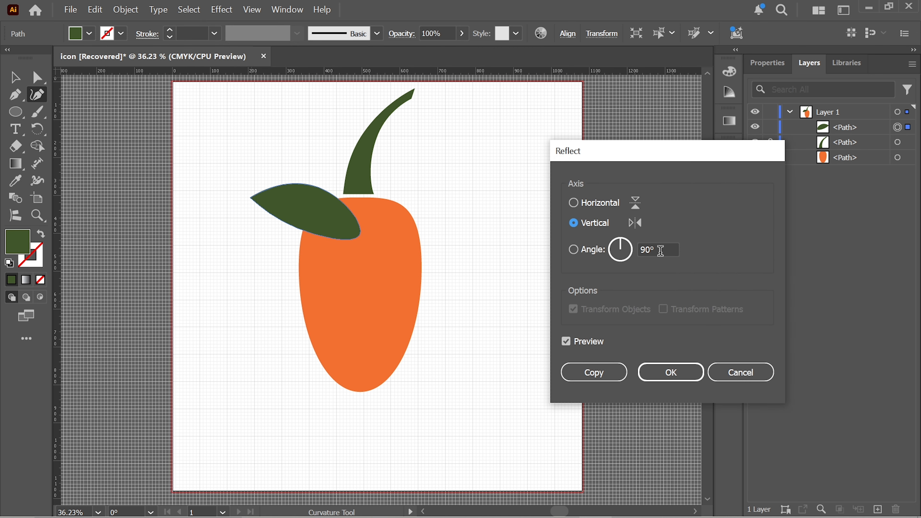
left_click(591, 373)
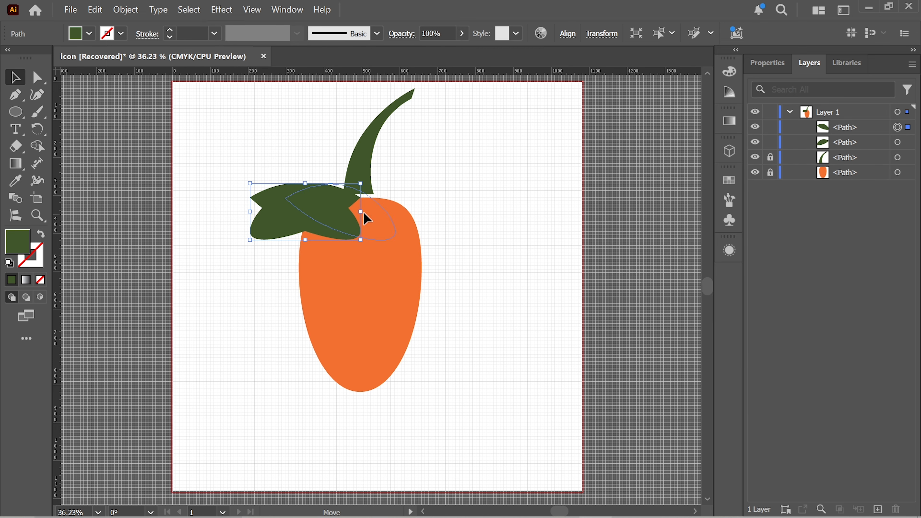
left_click_drag(367, 218, 443, 217)
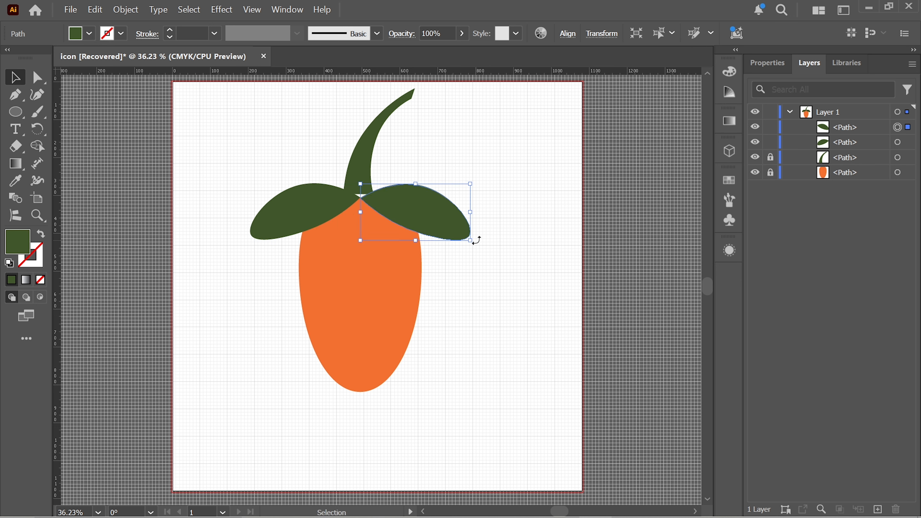
Step: Tilt the outer ends of both leaves slightly downward, keeping their inner tips together at the stem's base
left_click_drag(476, 240, 469, 255)
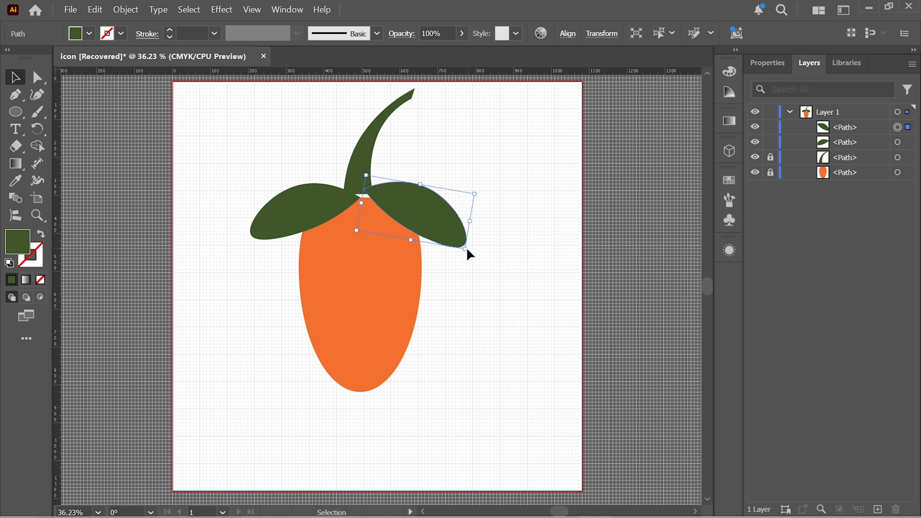
left_click_drag(427, 220, 422, 229)
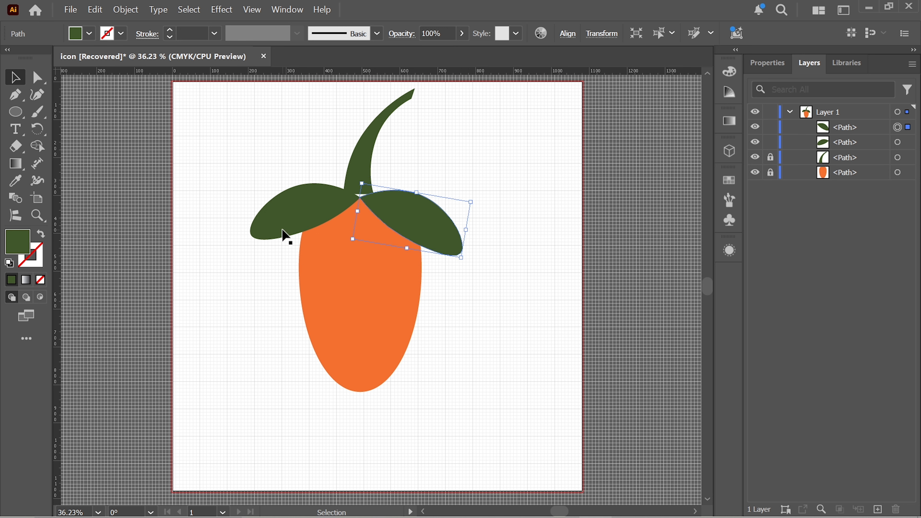
left_click(309, 228)
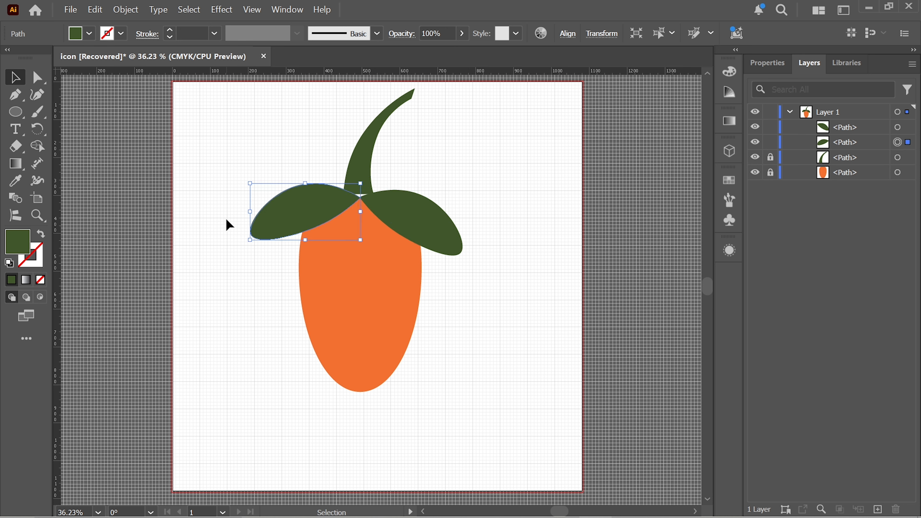
left_click(246, 243)
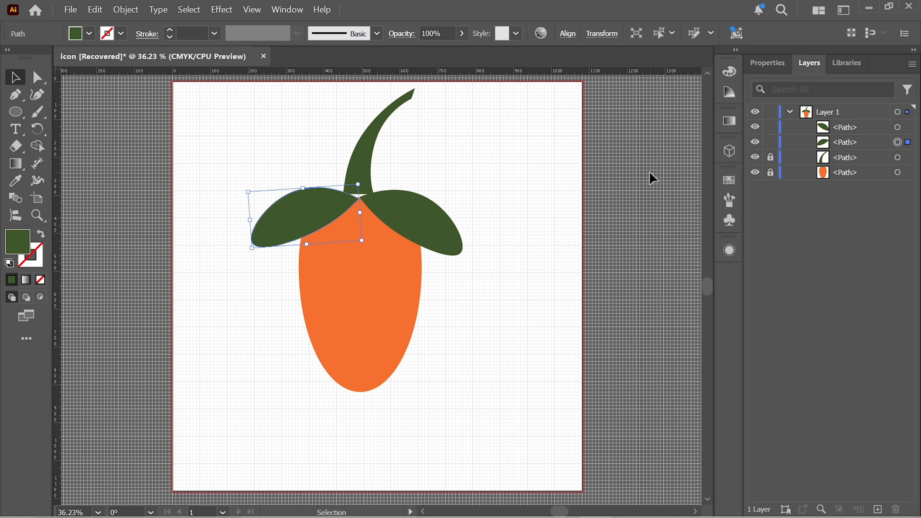
left_click(649, 172)
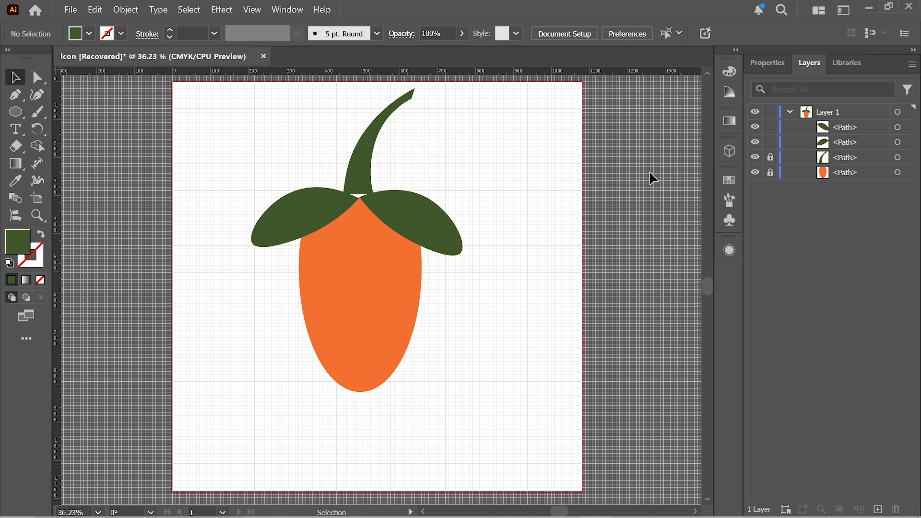
Step: Lock both leaves, and draw a closed green middle leaf with the Curvature tool, hanging from the stem's base over the orange body
left_click(769, 142)
left_click(769, 127)
left_click(37, 94)
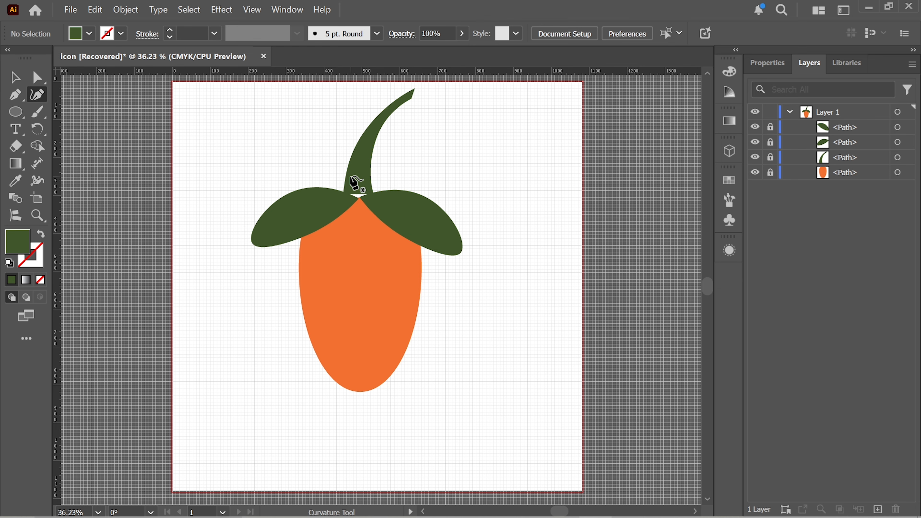
left_click(395, 208)
left_click(357, 191)
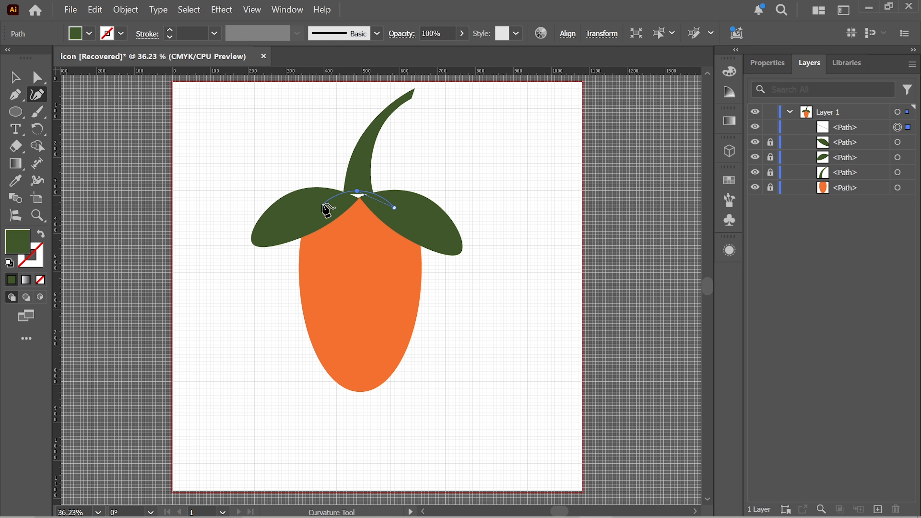
left_click(323, 204)
left_click(337, 252)
left_click(358, 269)
left_click(384, 249)
left_click(394, 208)
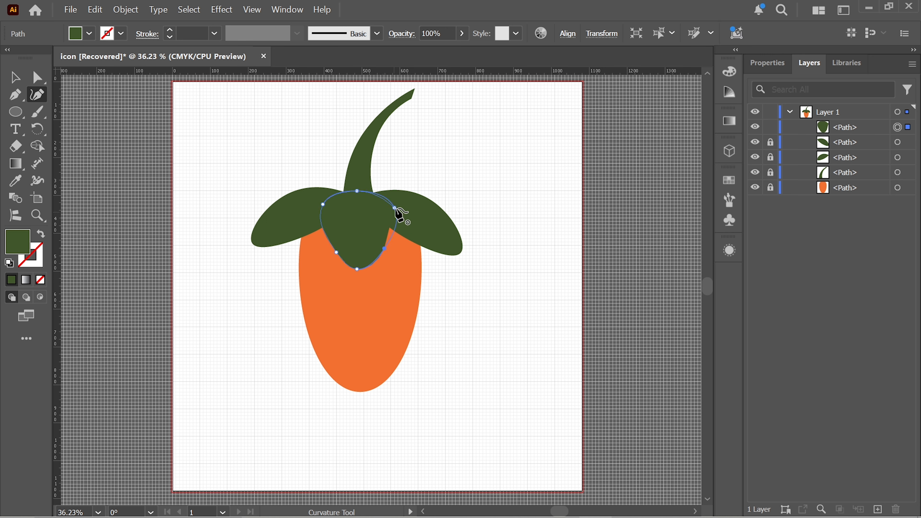
key("v")
left_click(540, 202)
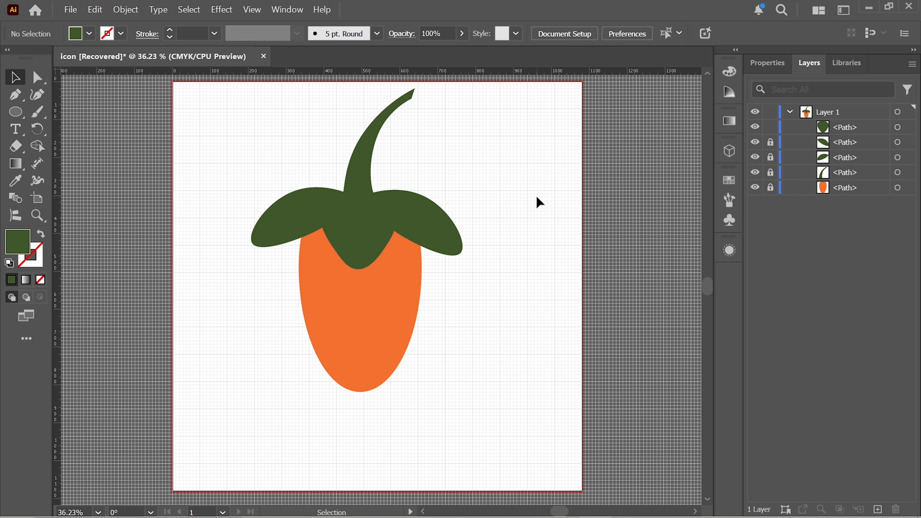
Step: Fill the middle leaf with the medium green swatch and deselect it
left_click(361, 251)
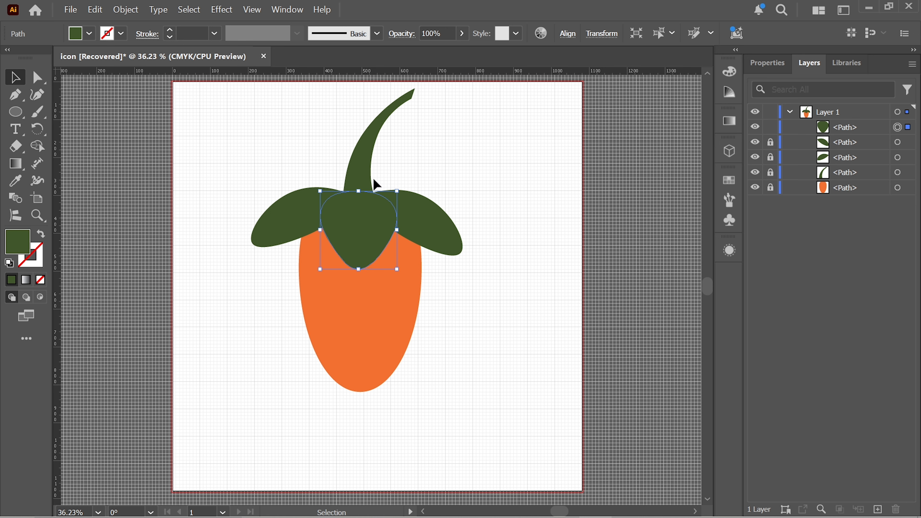
left_click(371, 326)
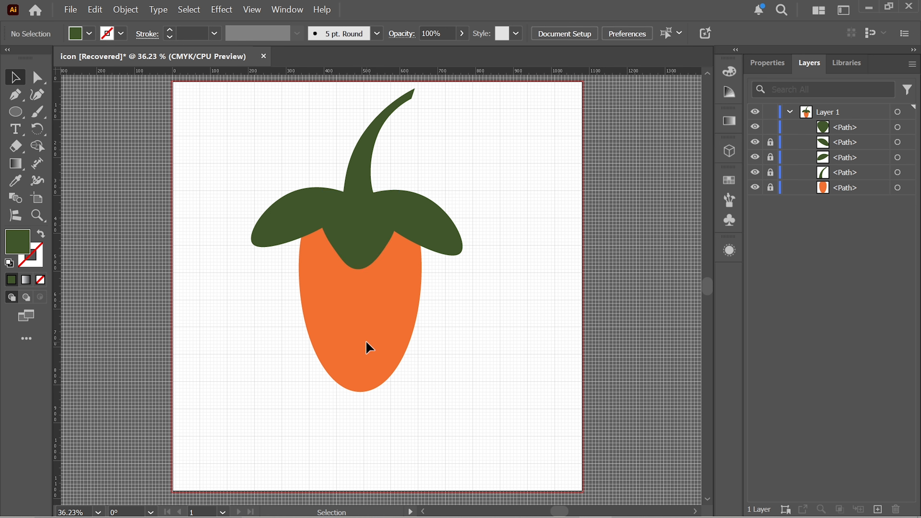
left_click(356, 240)
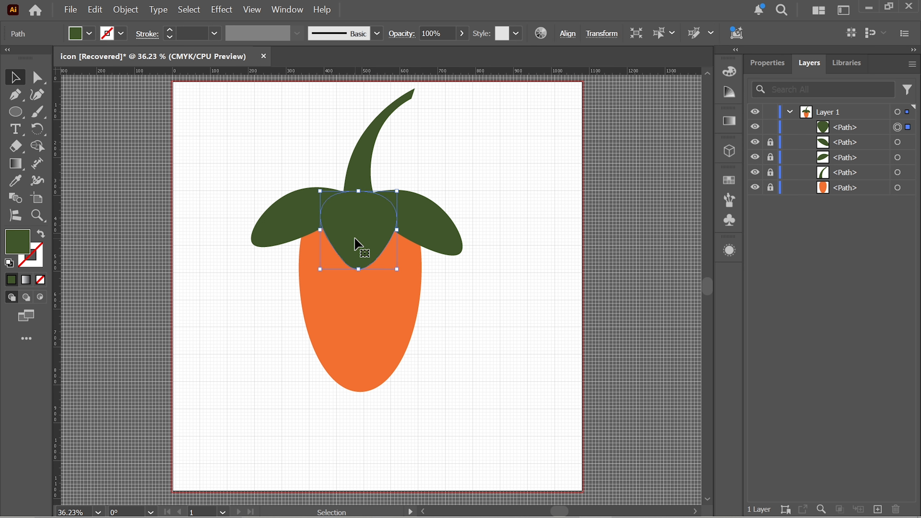
left_click(91, 34)
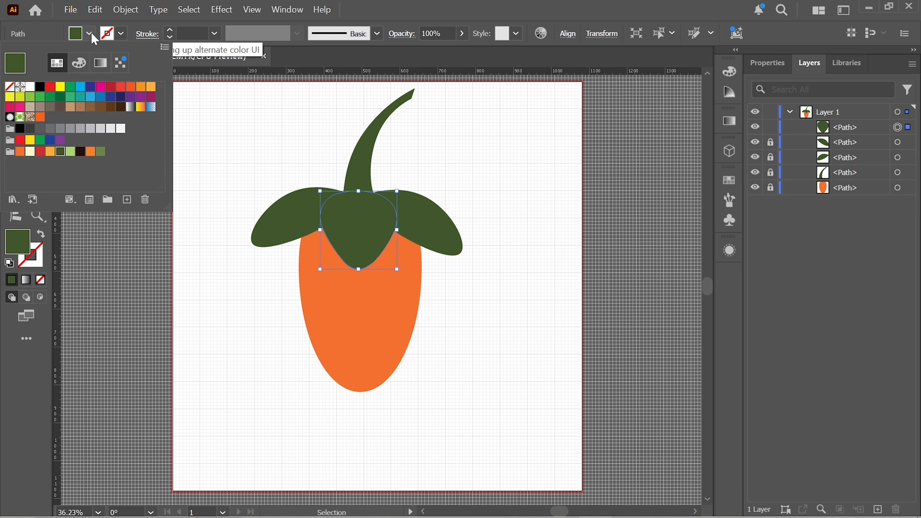
left_click(101, 152)
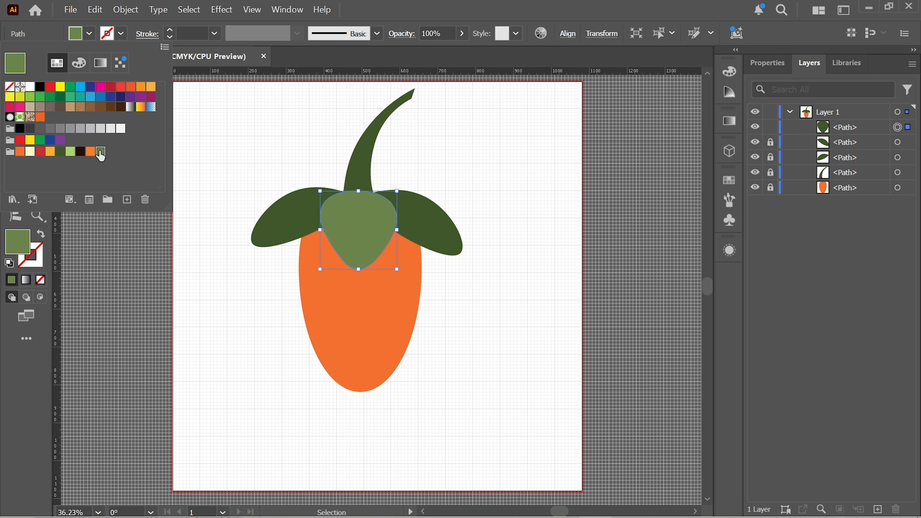
left_click(519, 225)
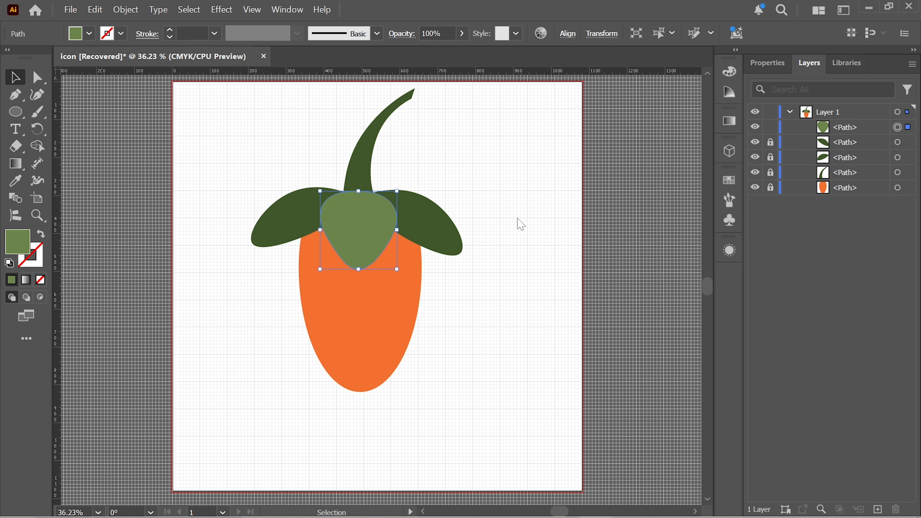
left_click(519, 222)
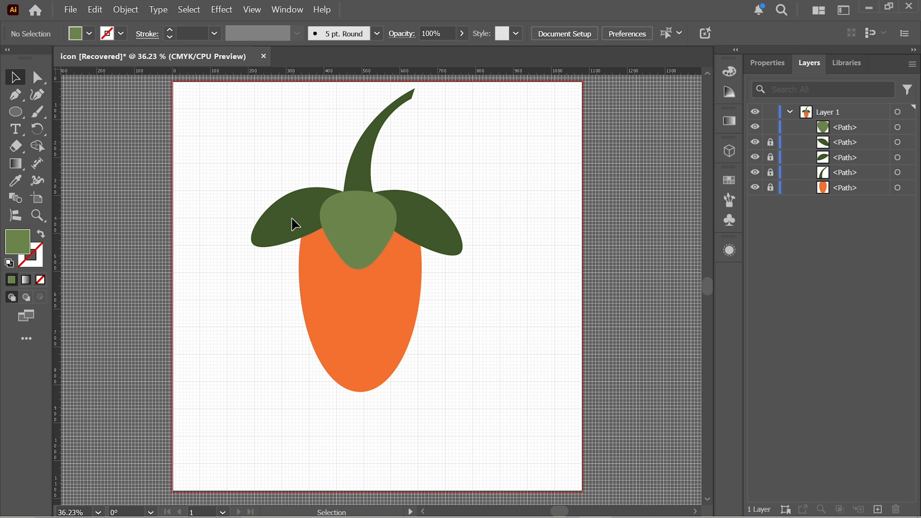
Step: Unlock the side leaves, the stem and the orange body paths
left_click(770, 142)
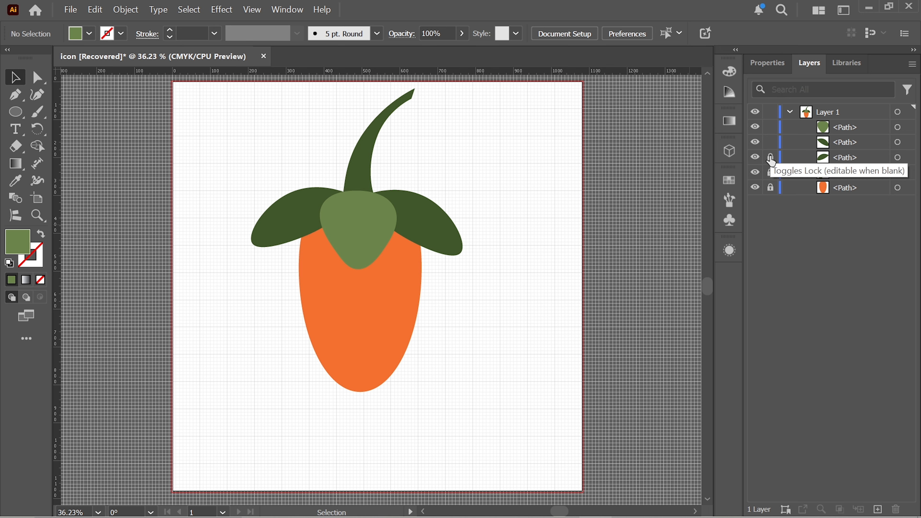
left_click(770, 158)
left_click(771, 173)
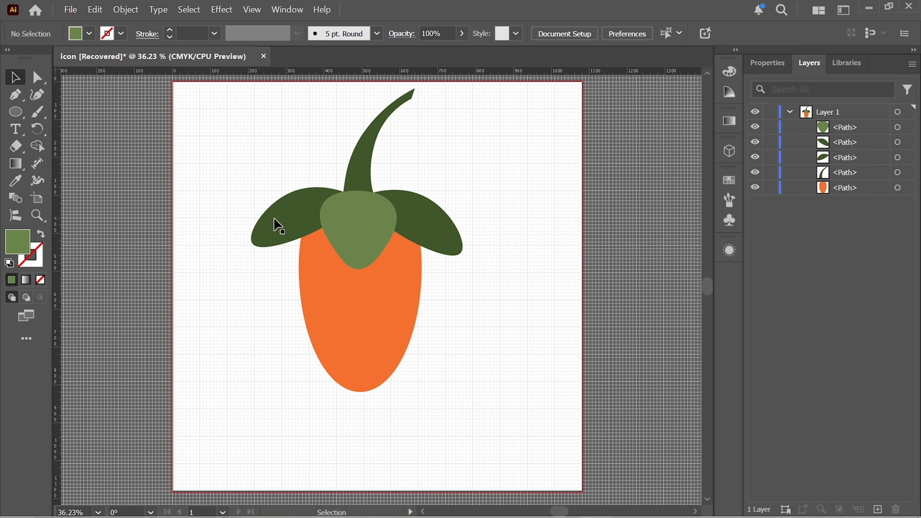
Step: Fill the left and right leaves with the light green swatch
left_click(278, 225)
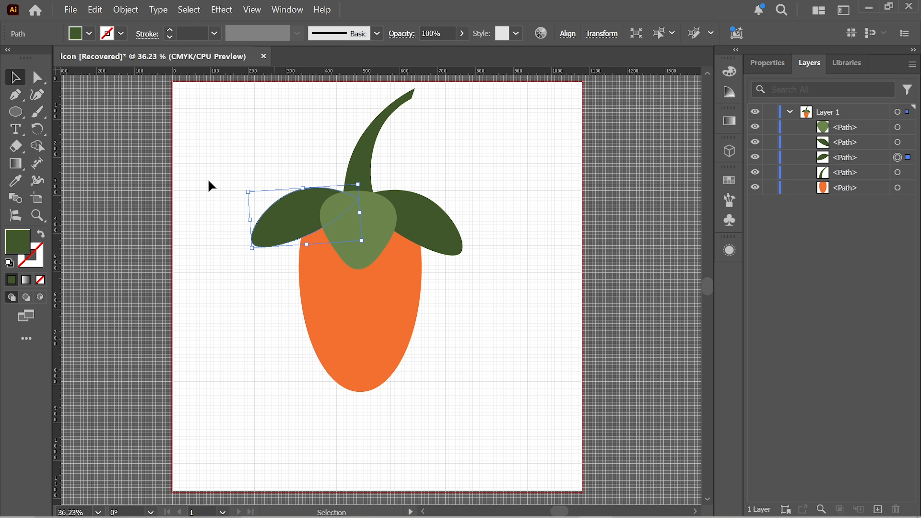
left_click(89, 33)
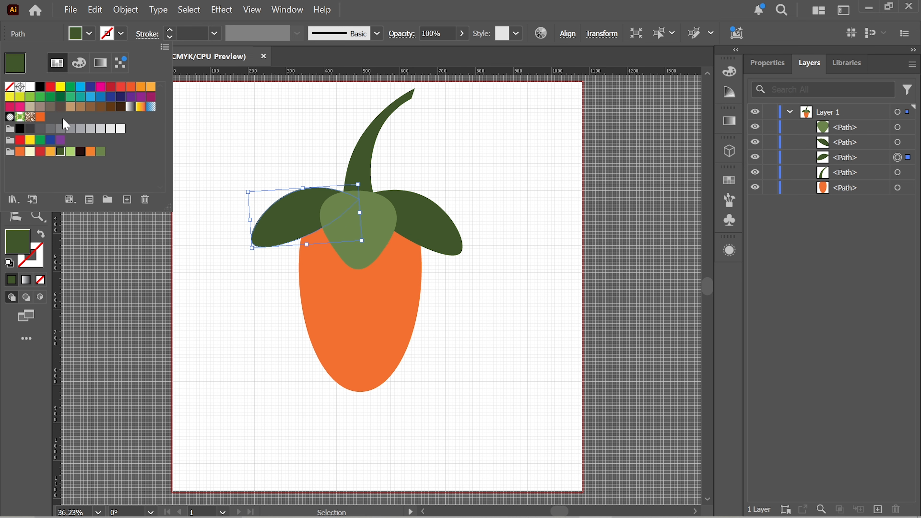
left_click(71, 151)
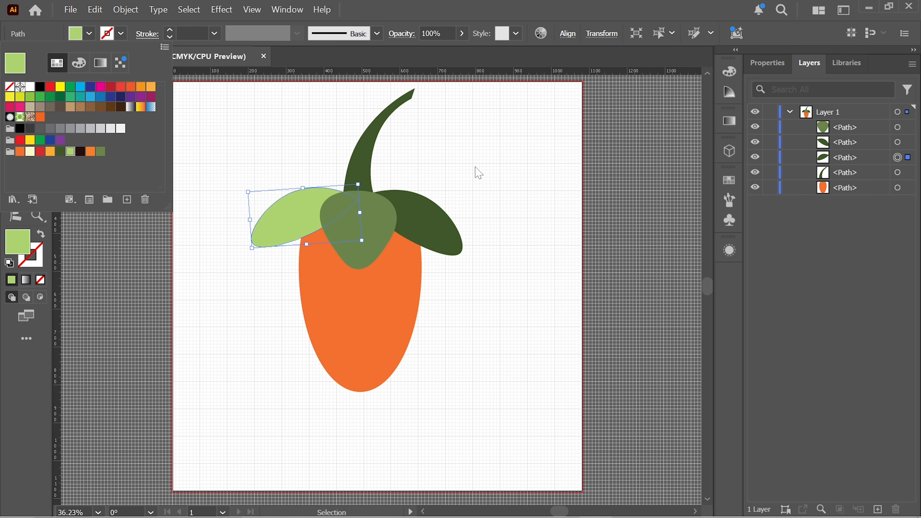
left_click(466, 201)
left_click(437, 228)
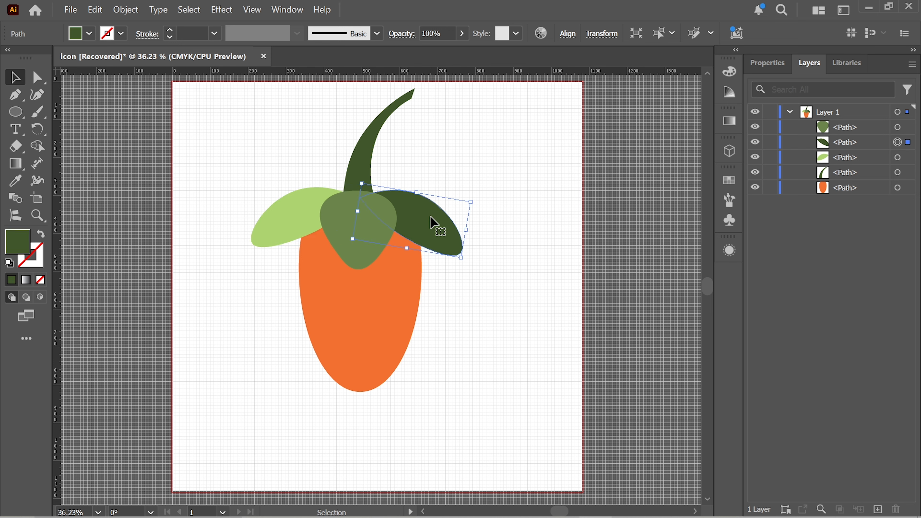
left_click(89, 34)
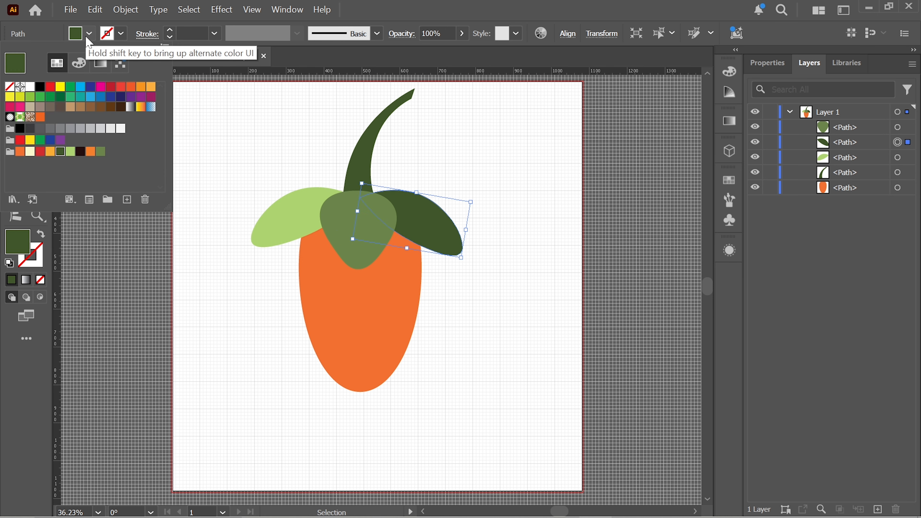
left_click(71, 152)
left_click(502, 180)
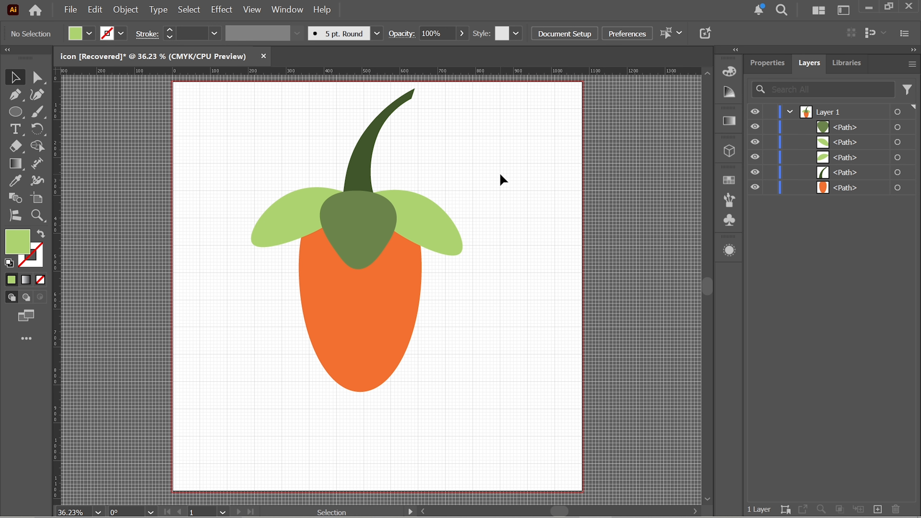
Step: Apply a radial gradient to the orange body and set its starting stop to the orange swatch
left_click(355, 303)
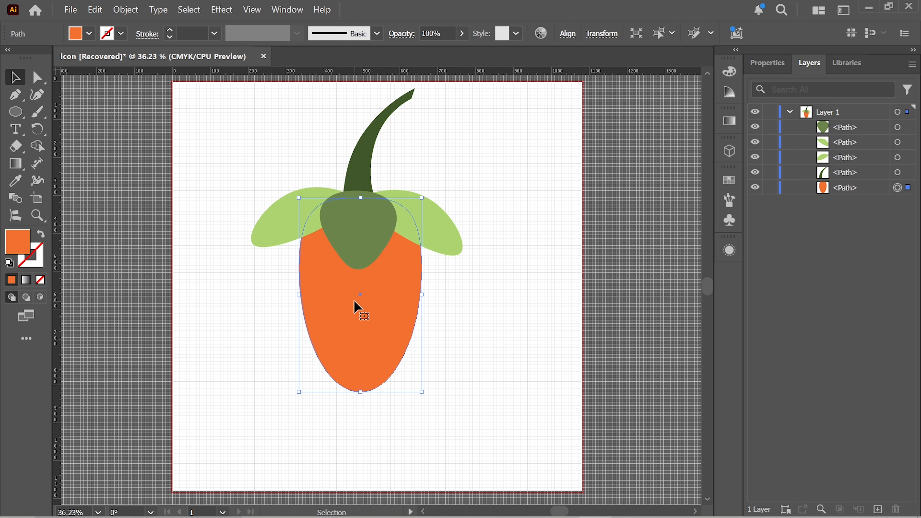
key("period")
left_click(637, 137)
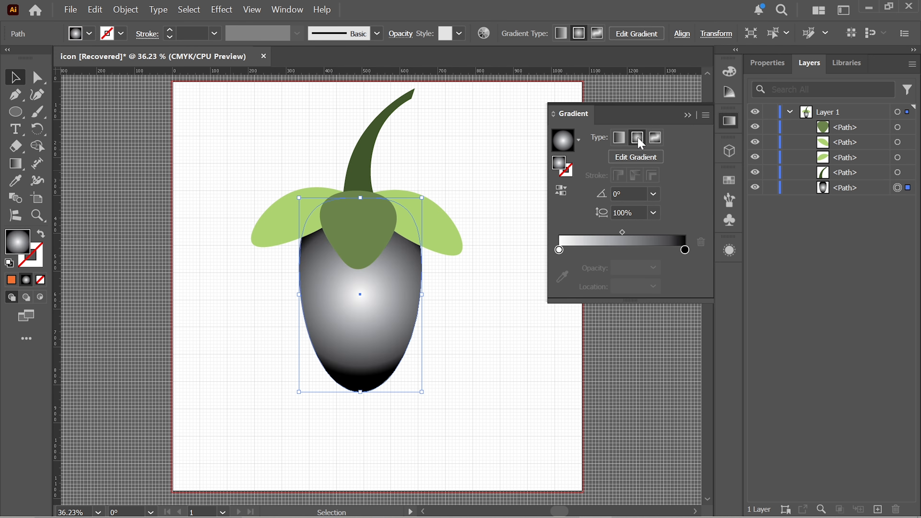
left_click(560, 250)
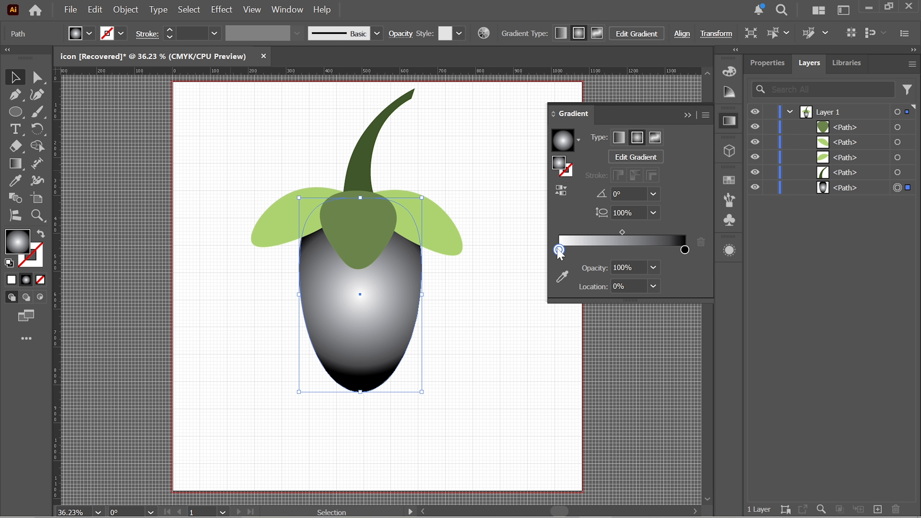
double_click(559, 250)
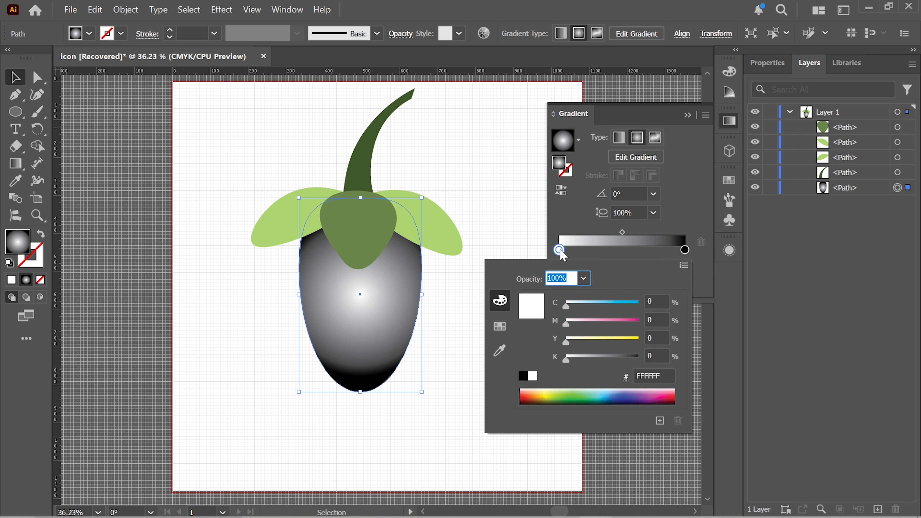
left_click(500, 327)
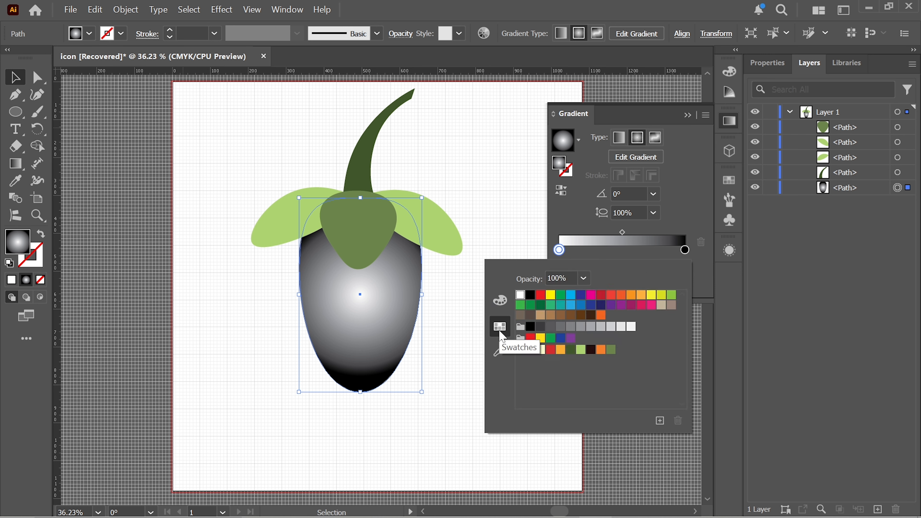
left_click(601, 351)
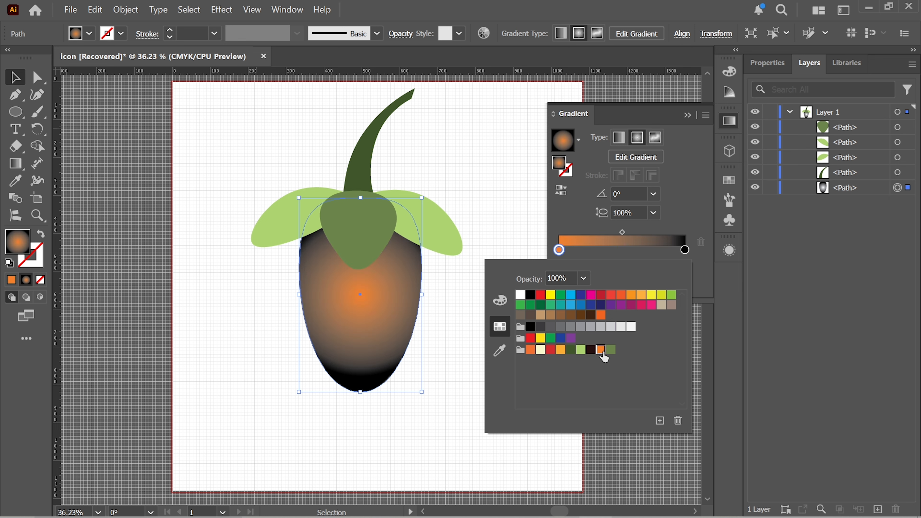
Step: Add a yellow-orange stop halfway along the body's gradient and set the end stop to dark orange
left_click(678, 242)
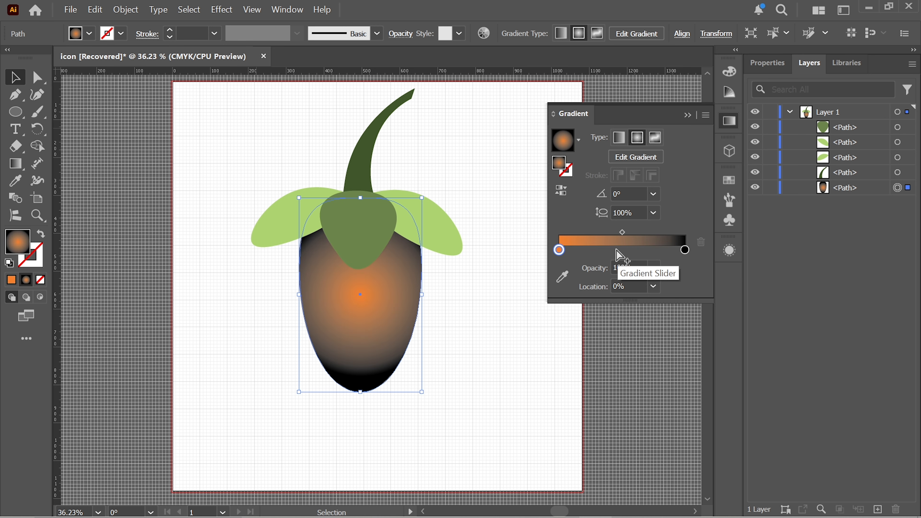
left_click(622, 250)
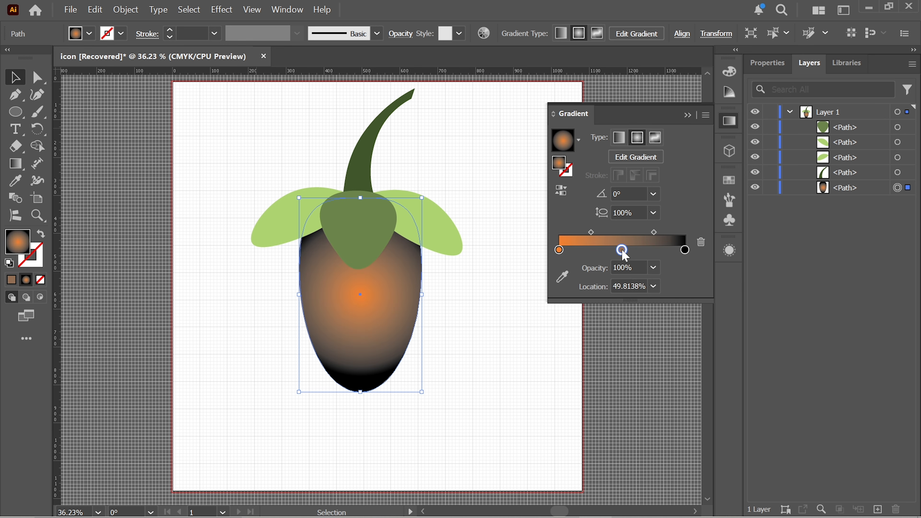
double_click(622, 250)
left_click(560, 350)
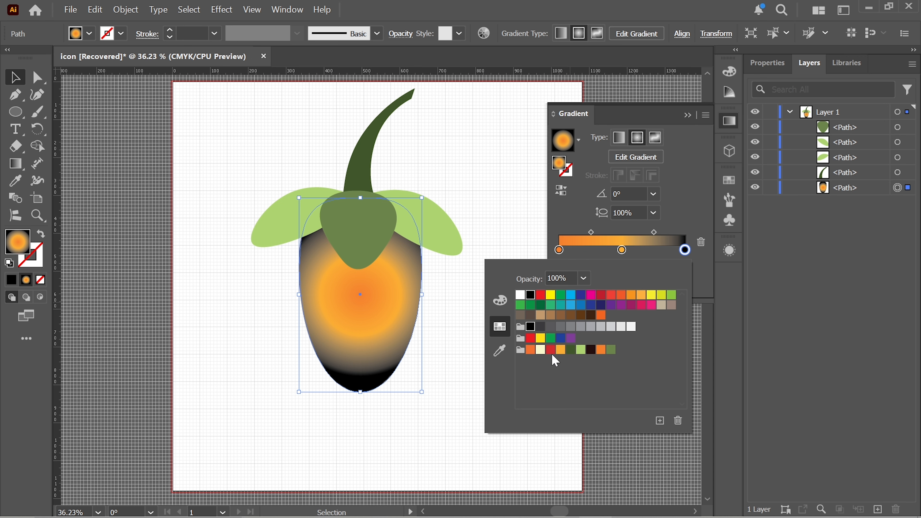
left_click(530, 350)
left_click(555, 207)
Step: Stretch the gradient from the body's left edge to just past its right edge, with yellow-orange end stops and an orange middle stop
key("g")
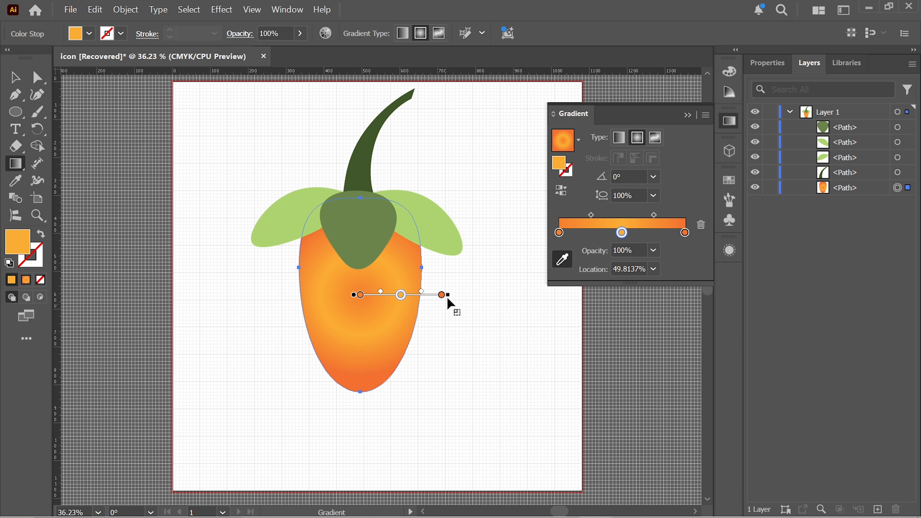
mouse_move(449, 295)
left_mouse_down()
mouse_move(501, 295)
mouse_move(424, 298)
left_mouse_up()
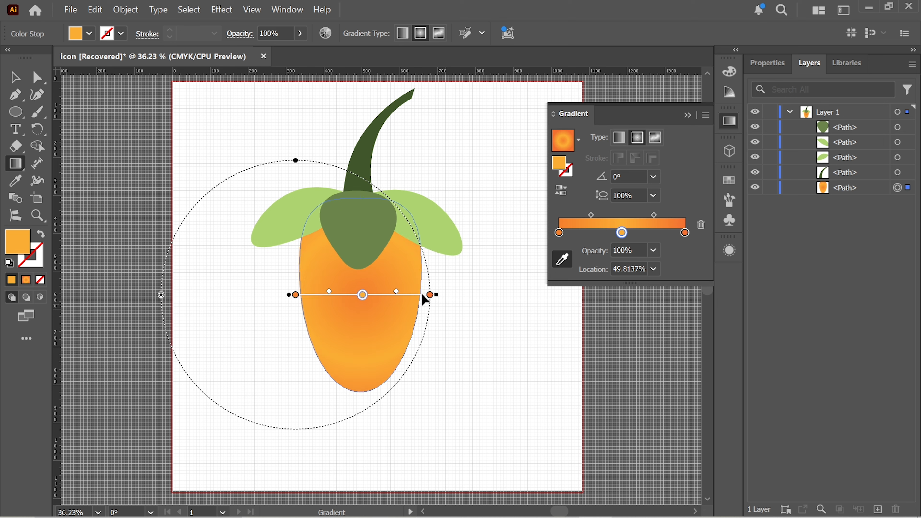
double_click(428, 295)
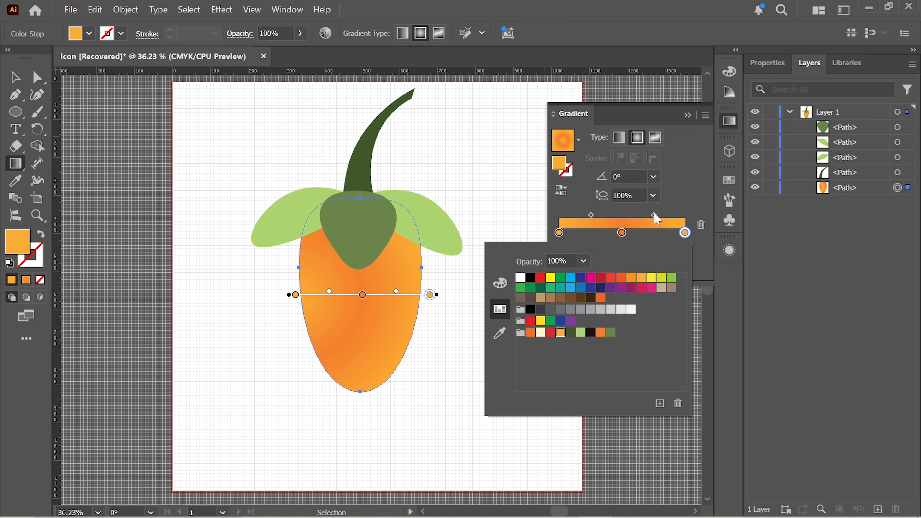
Step: Lock the body, then apply the gradient fill to the right leaf and delete the gradient's middle stop
key("ctrl+2")
key("v")
left_click(360, 235)
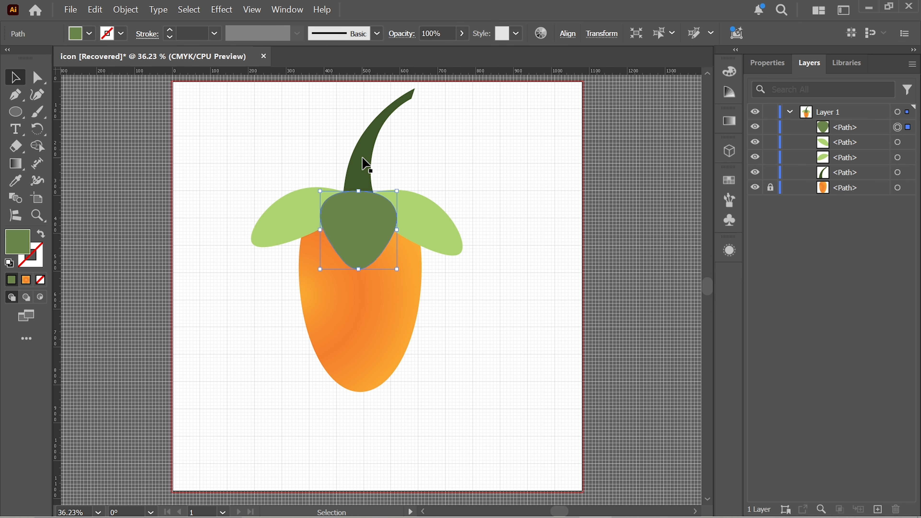
left_click(426, 220)
left_click(27, 284)
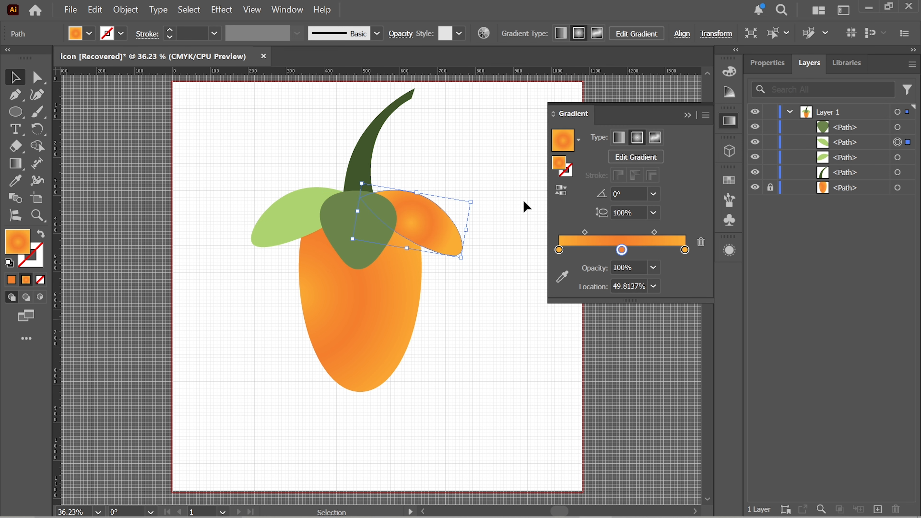
left_click(620, 250)
left_click(701, 242)
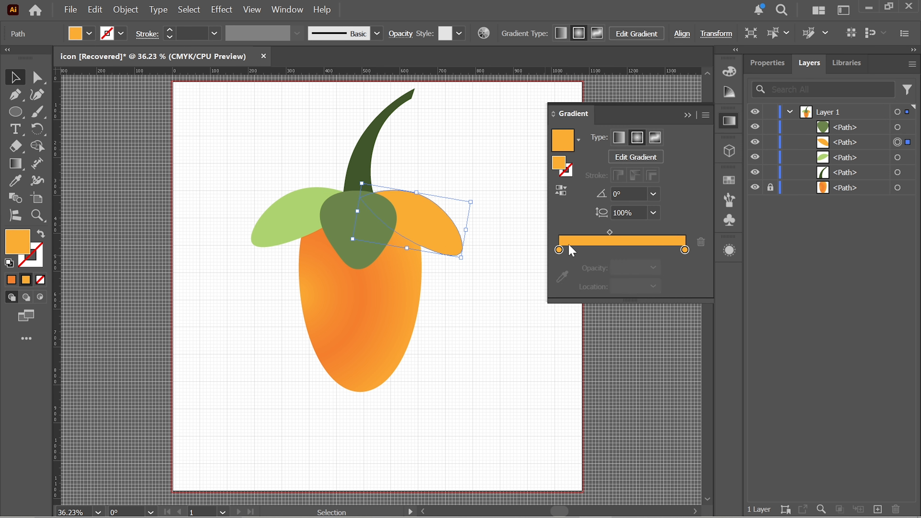
Step: Make the right leaf's gradient linear with a dark green start stop, running diagonally upward from the leaf's lower edge to beyond its upper edge
double_click(560, 251)
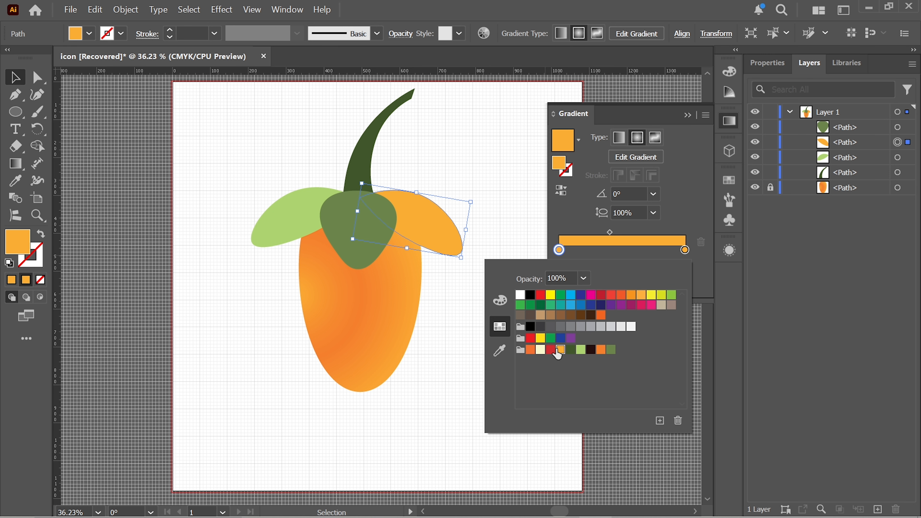
left_click(570, 351)
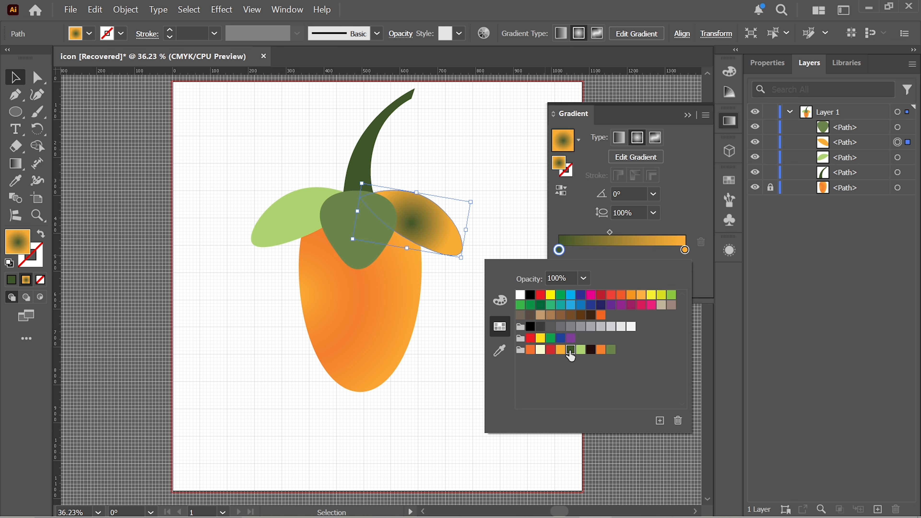
left_click(689, 207)
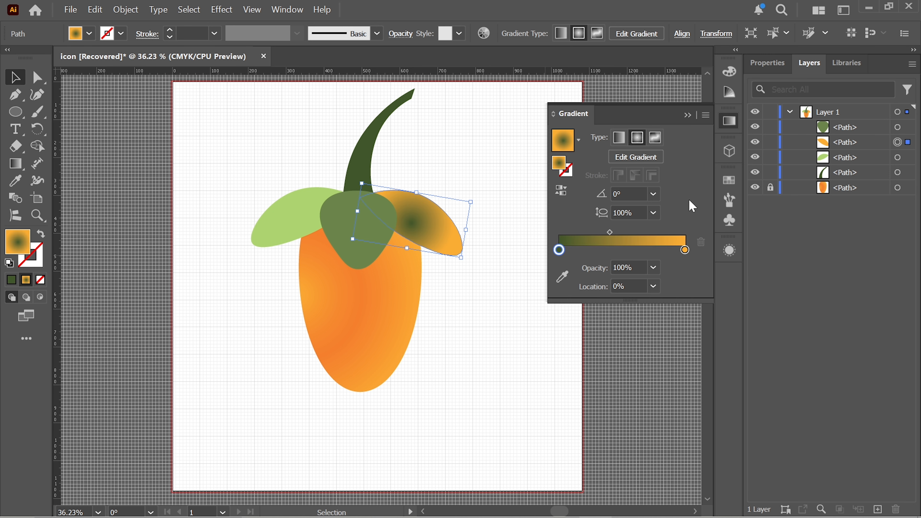
left_click(620, 138)
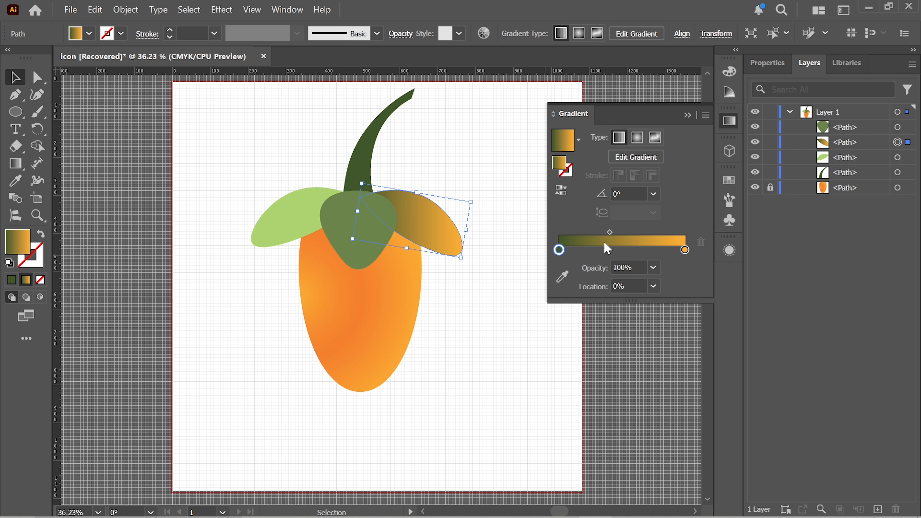
left_click(562, 277)
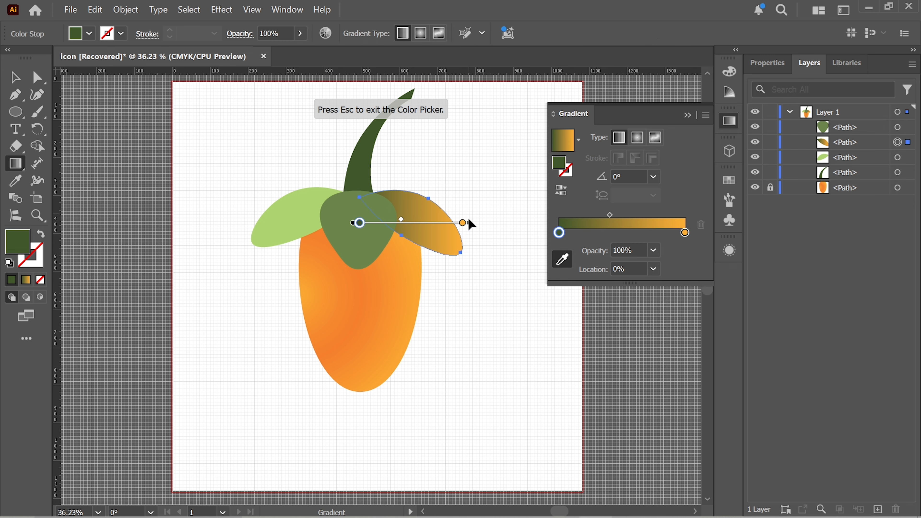
left_click_drag(394, 247, 456, 162)
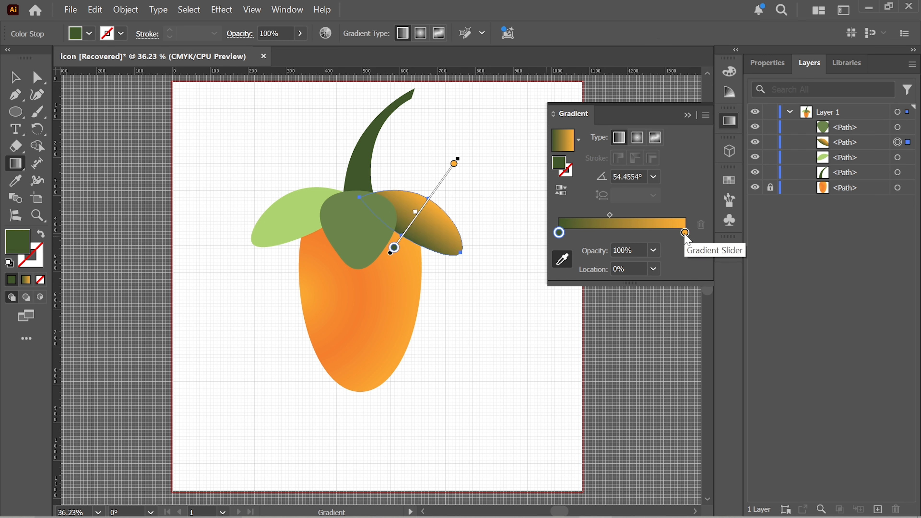
Step: Set the right leaf's gradient end stop to medium green and add a light green stop in the middle
left_click(686, 234)
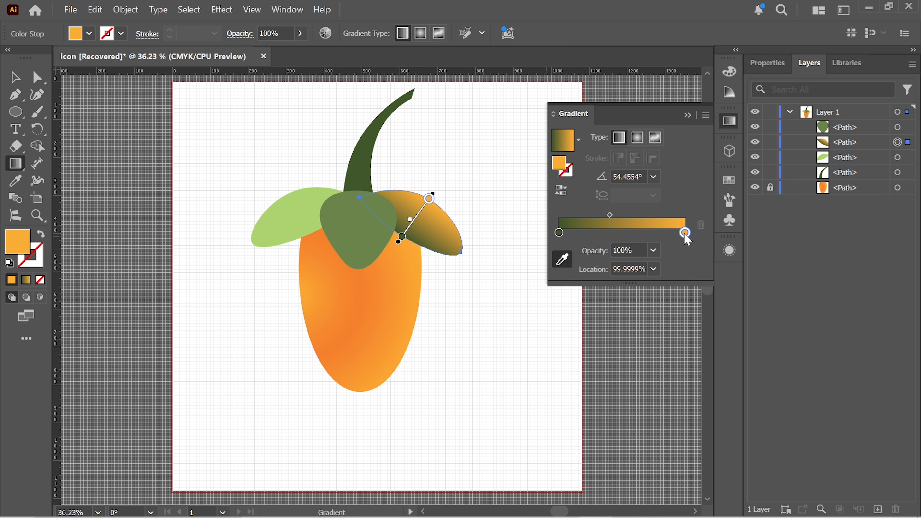
double_click(685, 234)
left_click(611, 333)
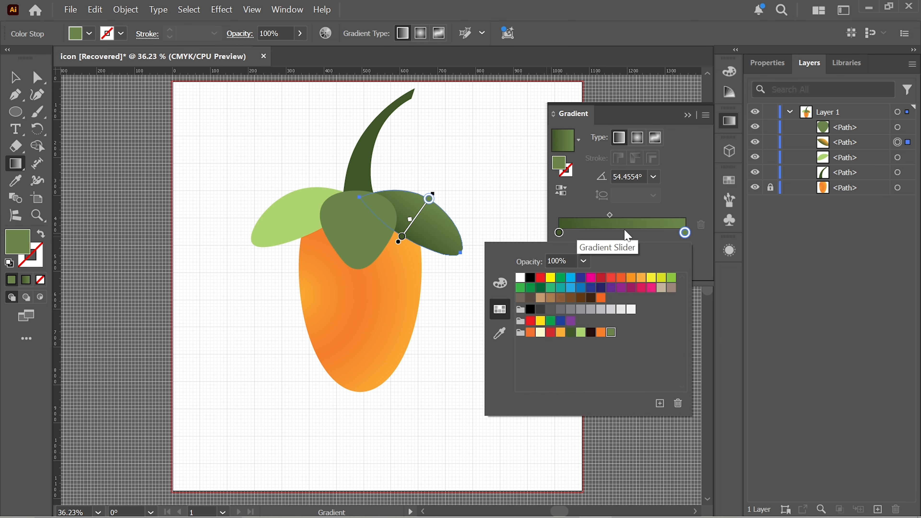
key("Escape")
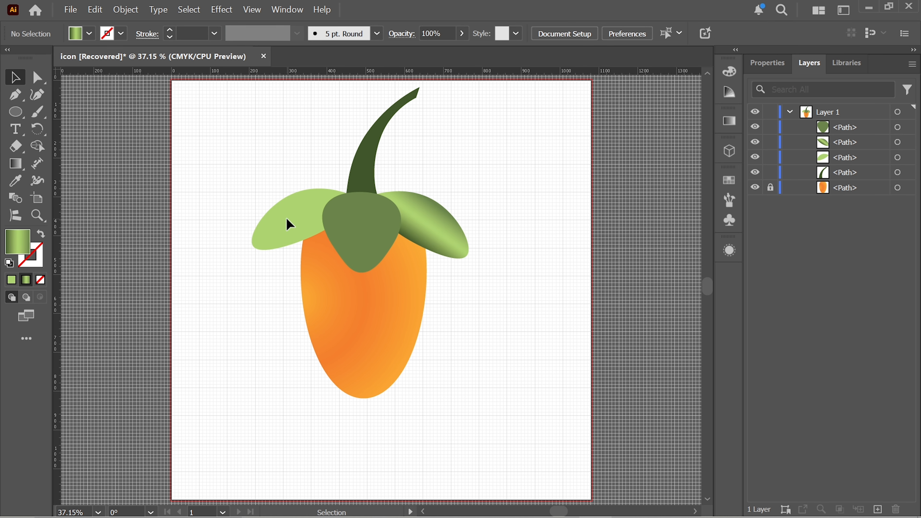
Step: Apply the green gradient to the left leaf and angle it at about 115° across the leaf
left_click(289, 224)
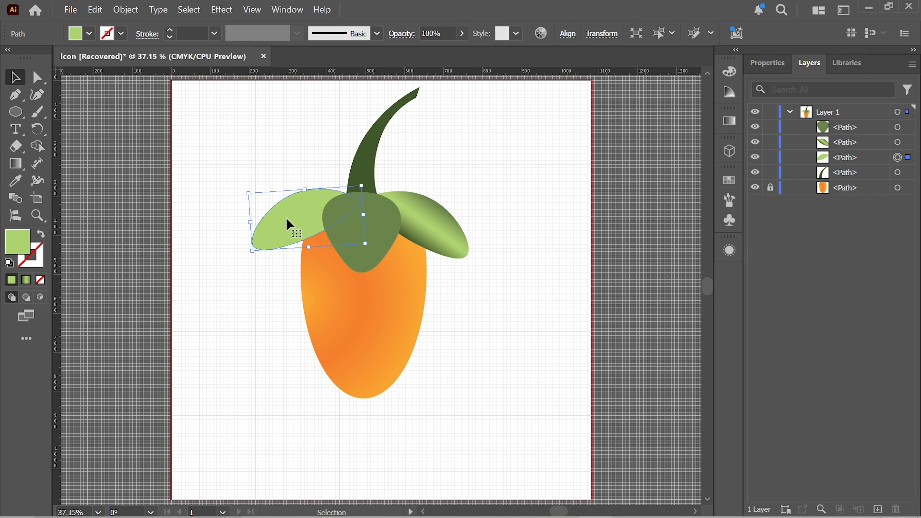
left_click(26, 280)
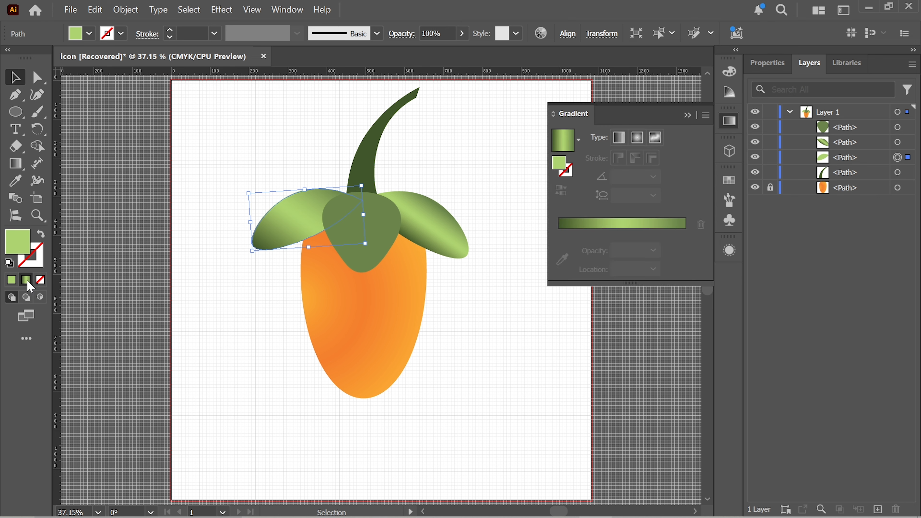
left_click(563, 277)
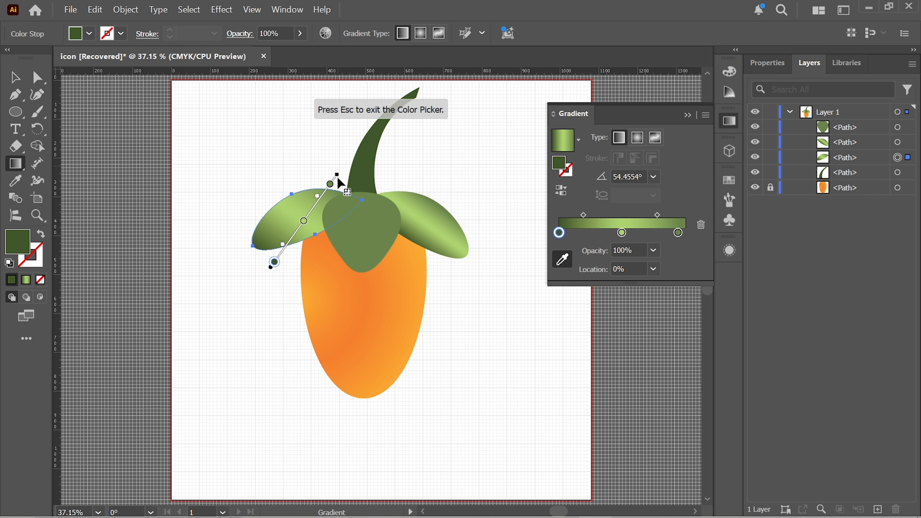
left_click_drag(337, 167, 217, 185)
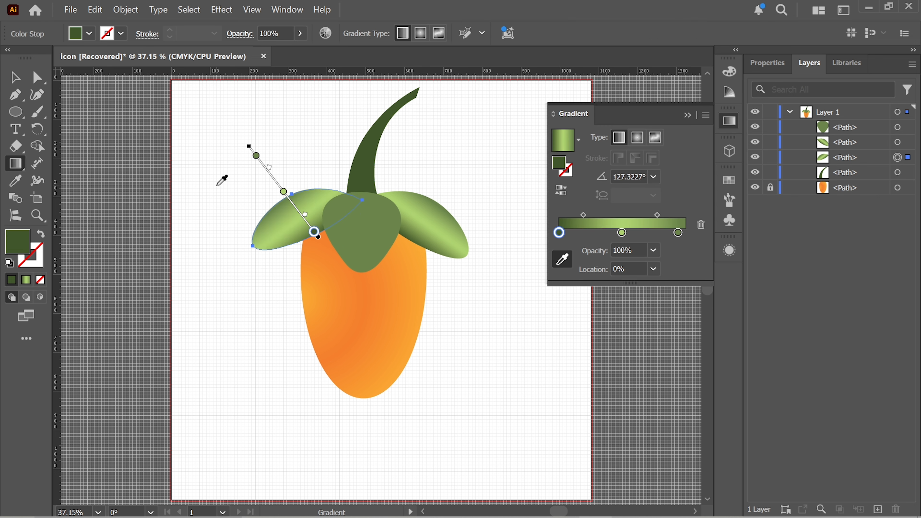
left_click_drag(266, 168, 283, 196)
key("v")
left_click(219, 145)
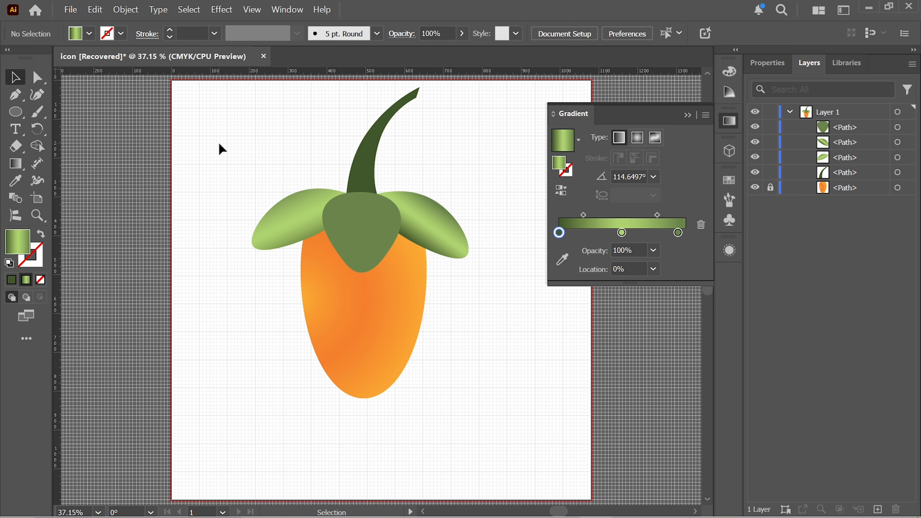
Step: Apply the green gradient to the curved stem at about 167°, with the outer stops moved closer to the light green middle
left_click(372, 155)
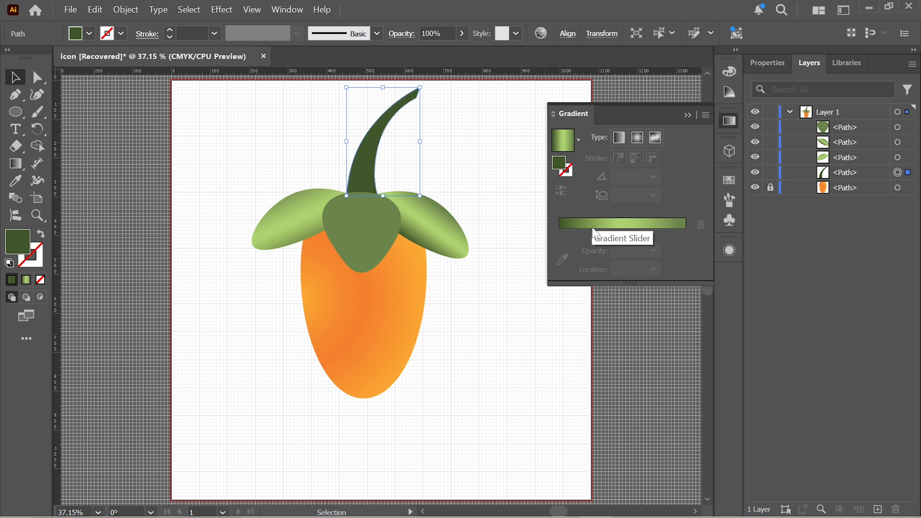
left_click(25, 280)
left_click(15, 80)
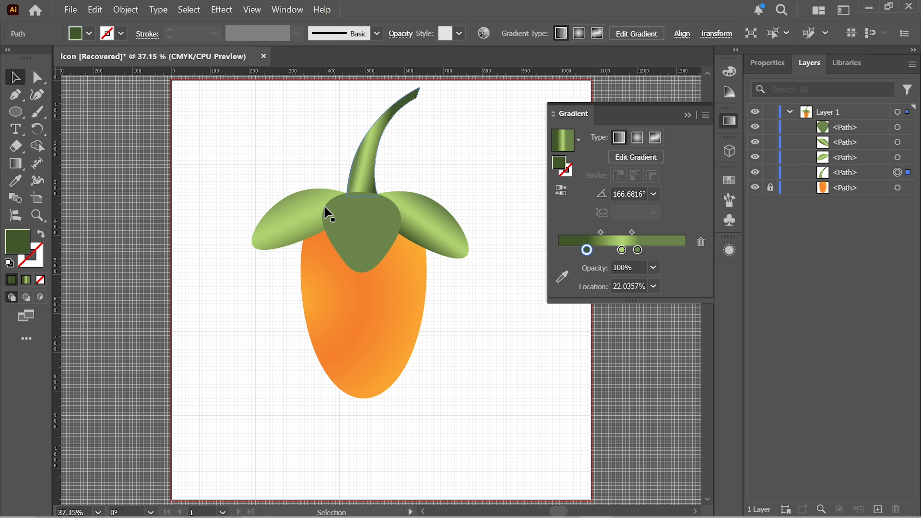
left_click(450, 175)
Step: Apply the green gradient vertically to the heart-shaped centre leaf and spread its outer stops toward the two ends
left_click(374, 244)
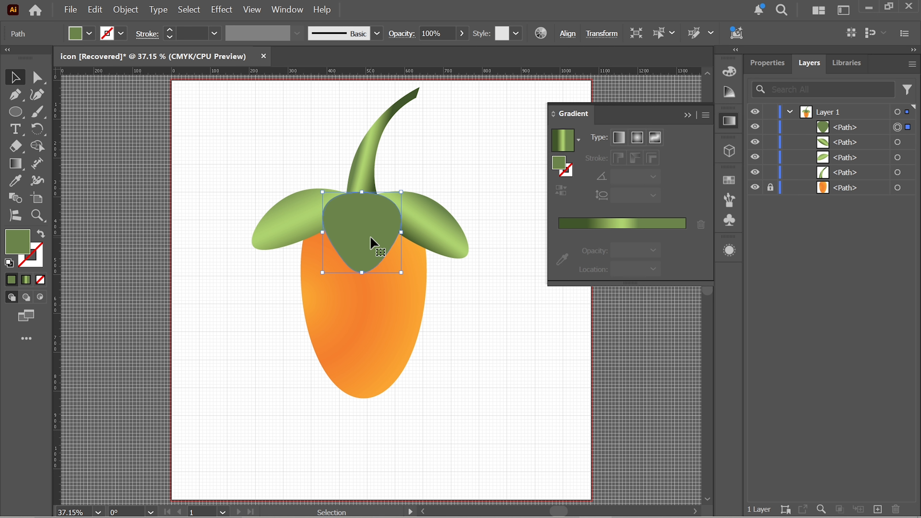
left_click(638, 224)
left_click_drag(640, 253, 677, 252)
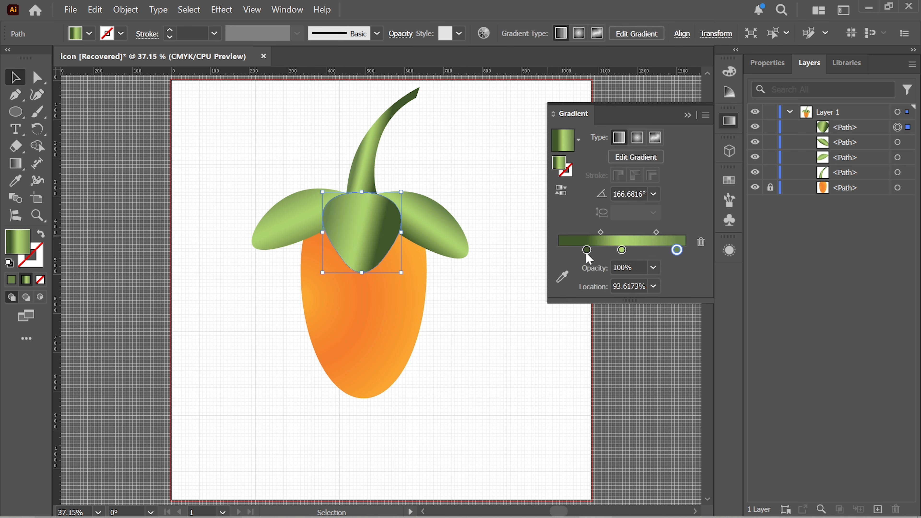
left_click_drag(588, 251, 561, 251)
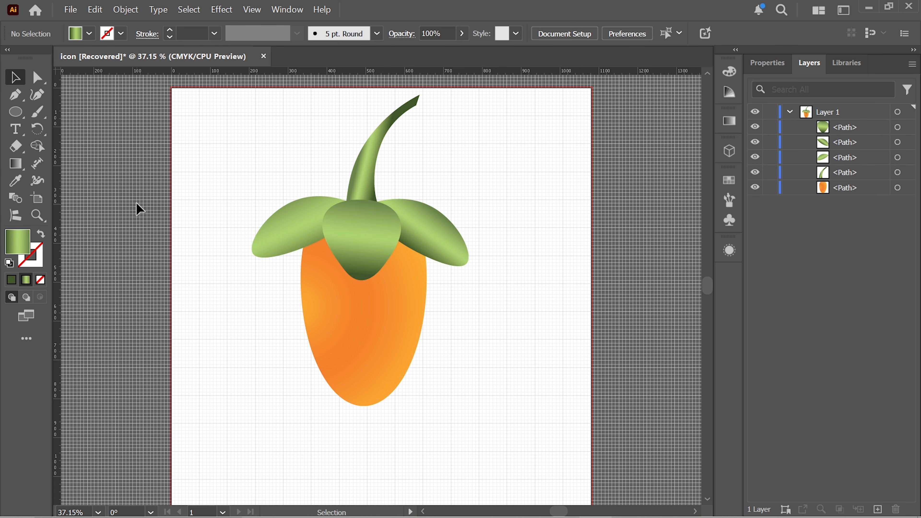
Step: Add a second fill to the orange body's appearance
left_click(377, 345)
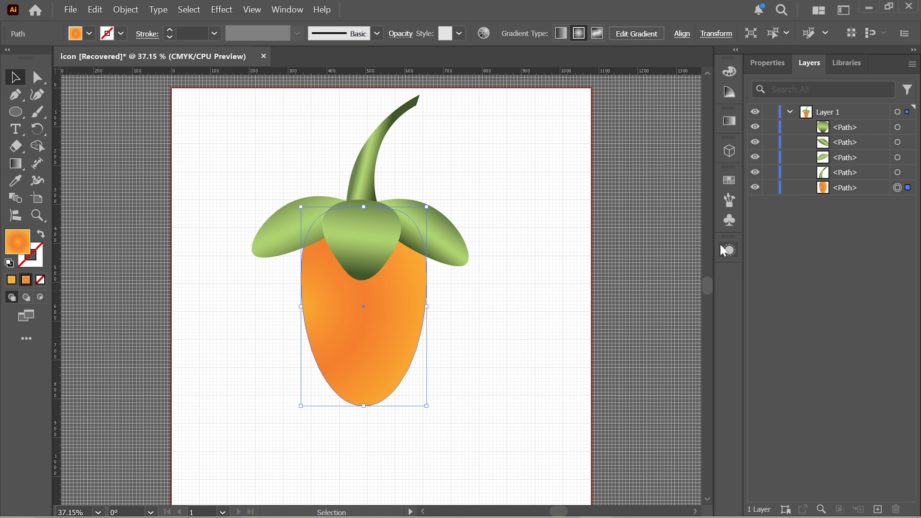
left_click(729, 254)
left_click_drag(627, 232, 643, 100)
left_click(586, 298)
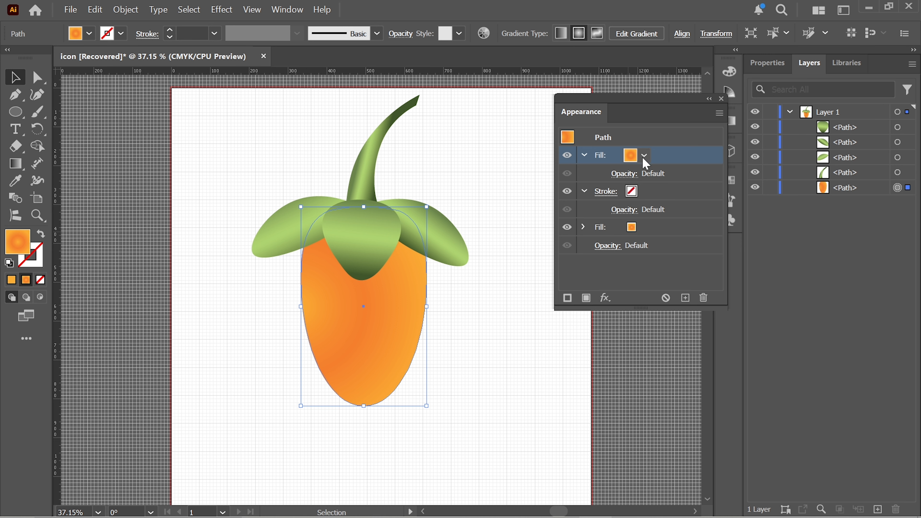
Step: Make the body's lower fill a linear gradient with a red start stop and its first midpoint at 13%
left_click(631, 227)
left_click(542, 283)
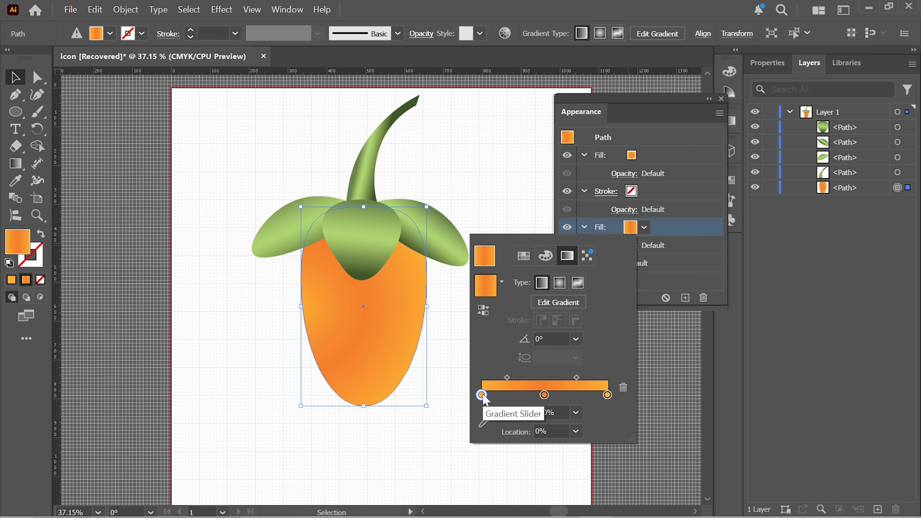
double_click(481, 395)
left_click(473, 290)
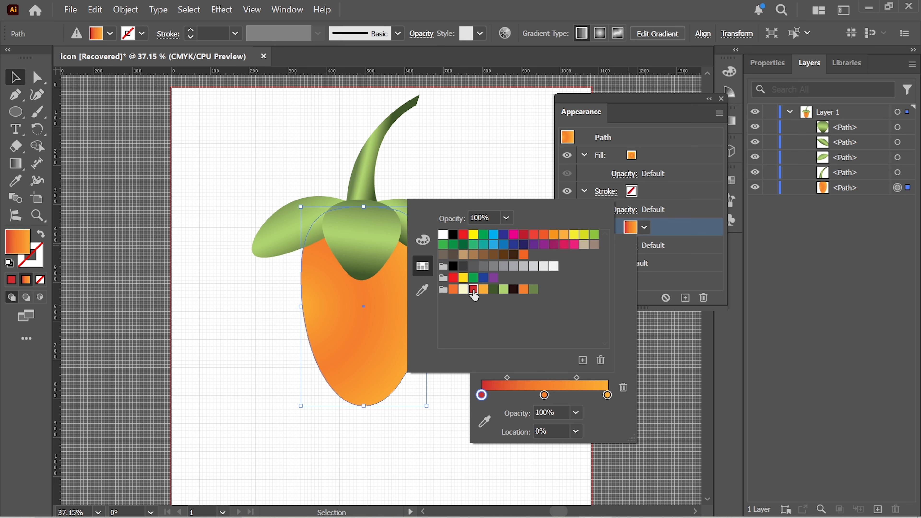
left_click_drag(507, 378, 489, 378)
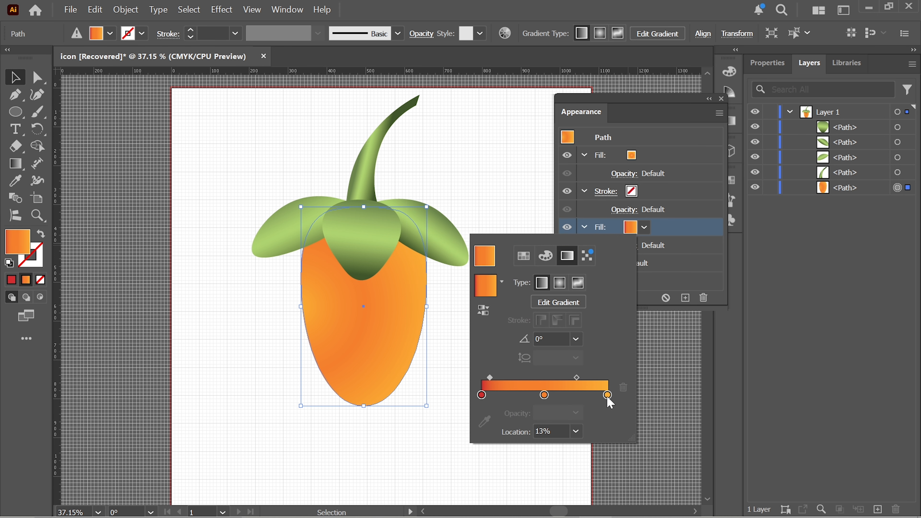
Step: Set the linear fill's end stop to red and place that fill above the body's radial fill
left_click(607, 395)
double_click(607, 395)
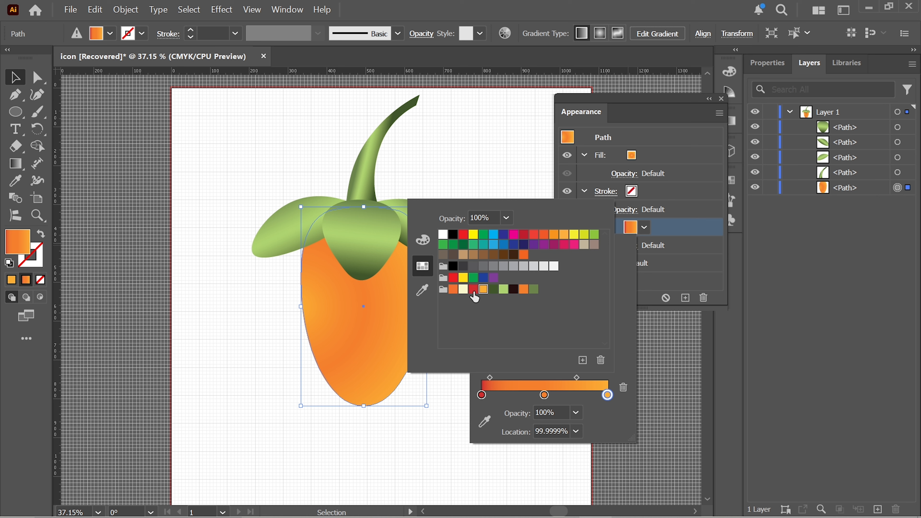
left_click(474, 290)
left_click(600, 155)
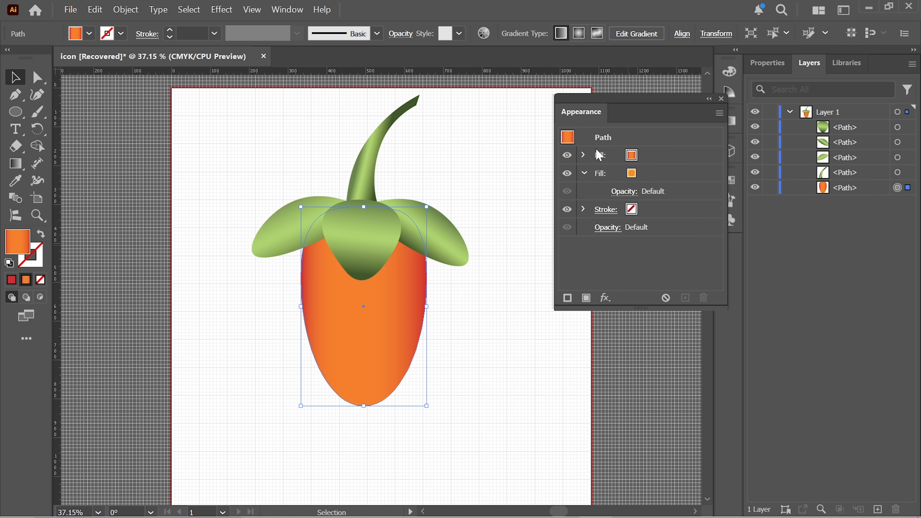
left_click(490, 357)
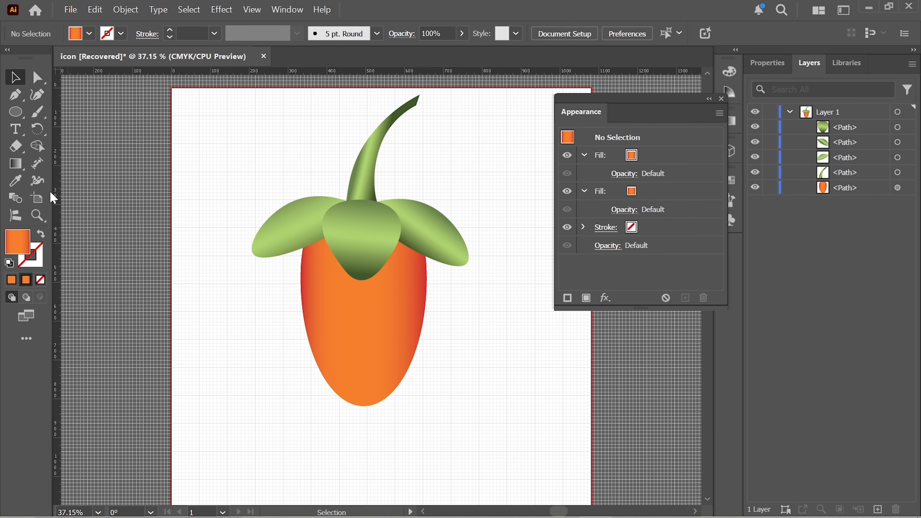
Step: Draw a closed curved highlight shape about 84 px wide and 154 px high on the body's upper left with the Curvature tool
left_click(37, 95)
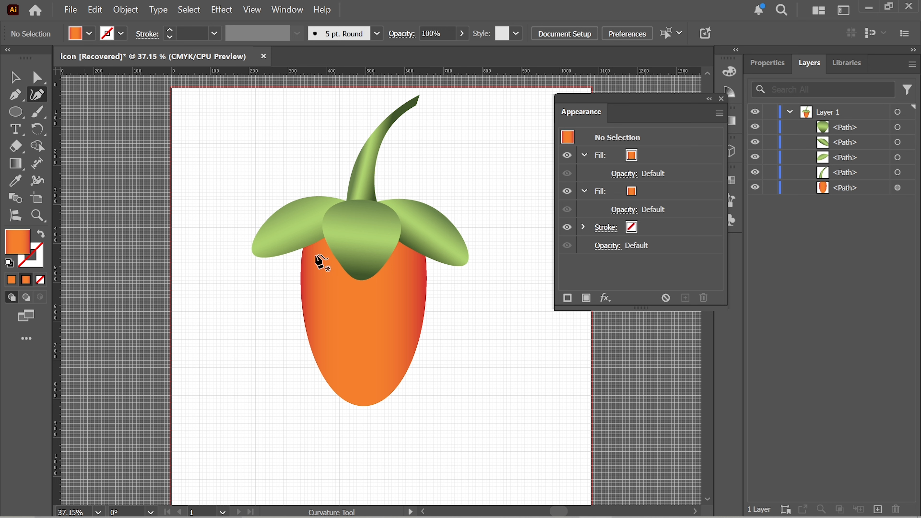
left_click(326, 248)
left_click(311, 270)
left_click(315, 308)
left_click(339, 288)
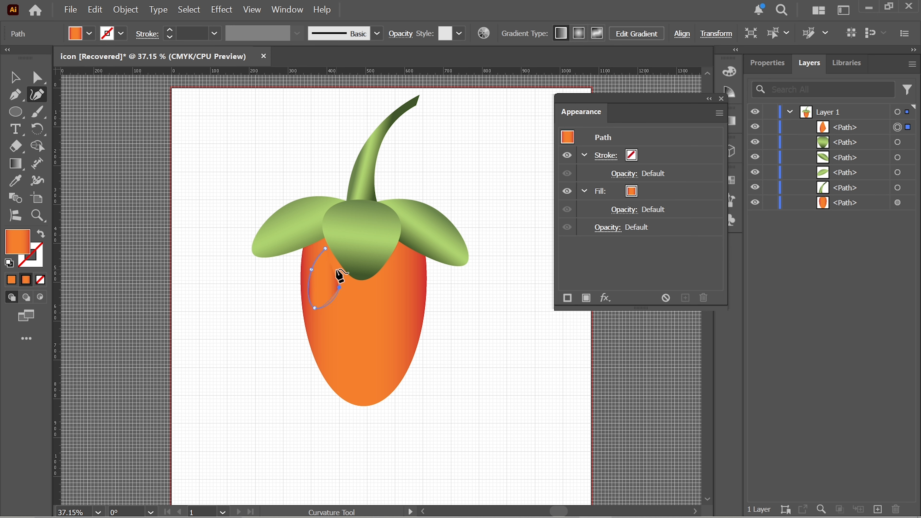
left_click(325, 248)
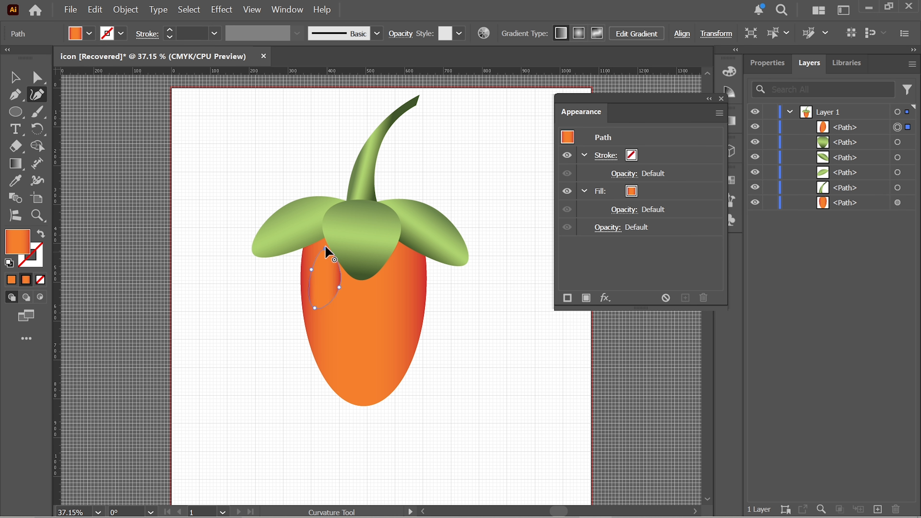
Step: Fill the highlight shape with the pale cream swatch
left_click(89, 34)
left_click(54, 63)
left_click(30, 151)
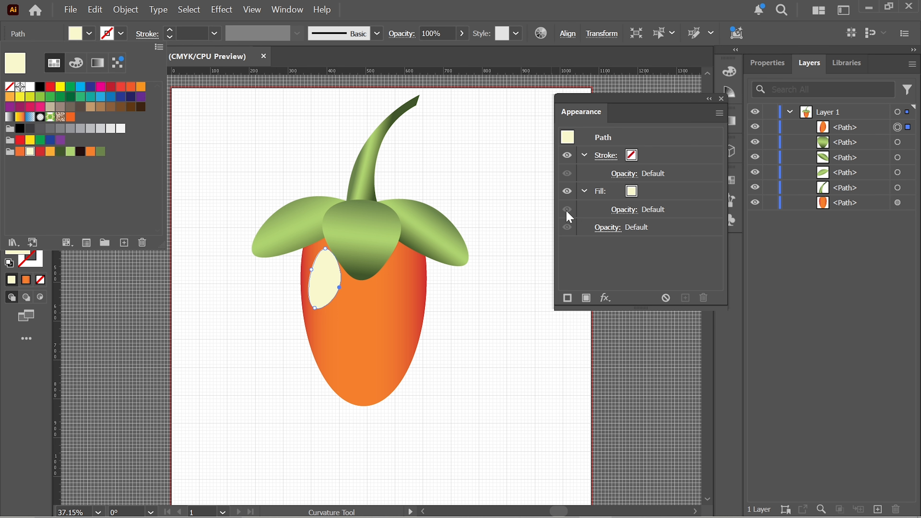
Step: Apply a Gaussian Blur with a 50-pixel radius to the highlight and move it directly above the body in the stacking order
left_click(709, 98)
left_click(763, 69)
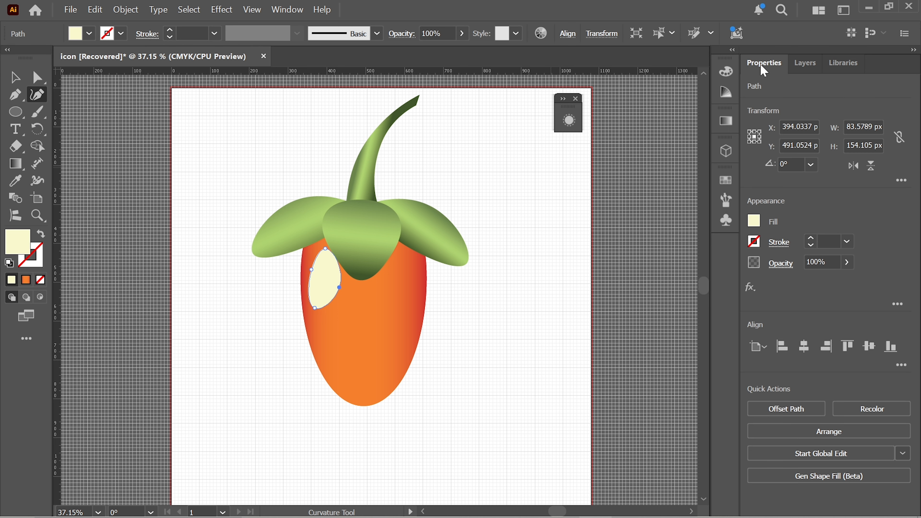
left_click(749, 288)
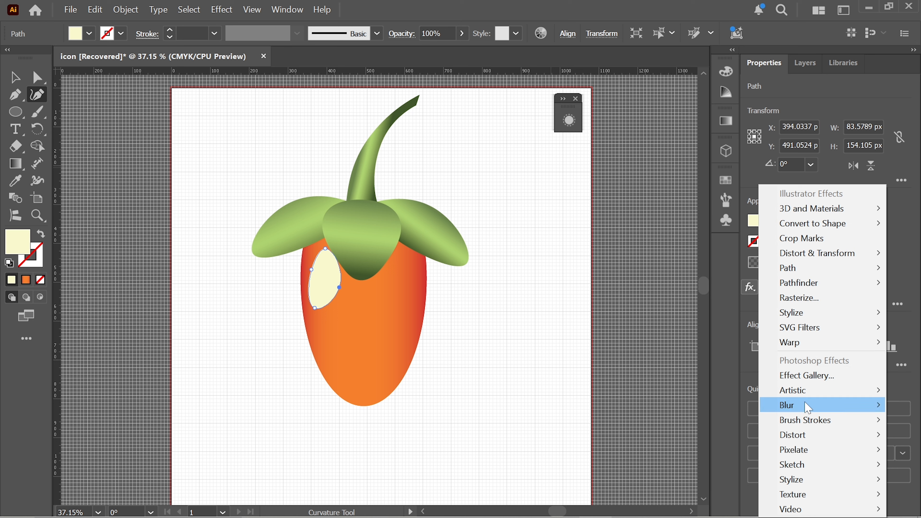
mouse_move(784, 405)
left_click(722, 407)
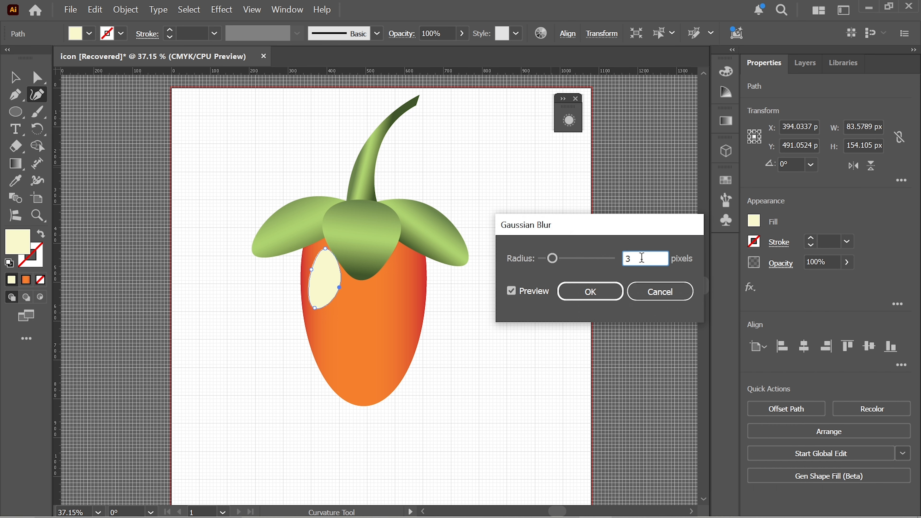
left_click(641, 259)
key("BackSpace")
type("50")
left_click(600, 291)
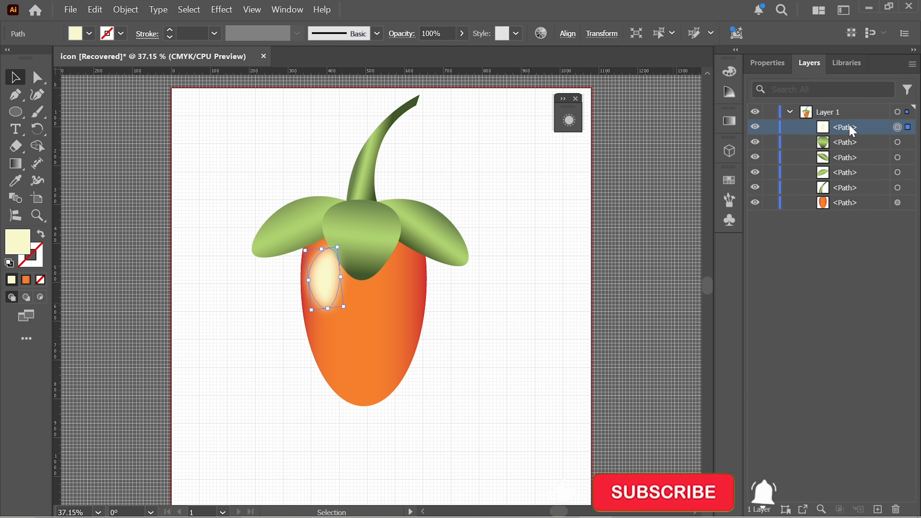
left_click_drag(850, 129, 847, 196)
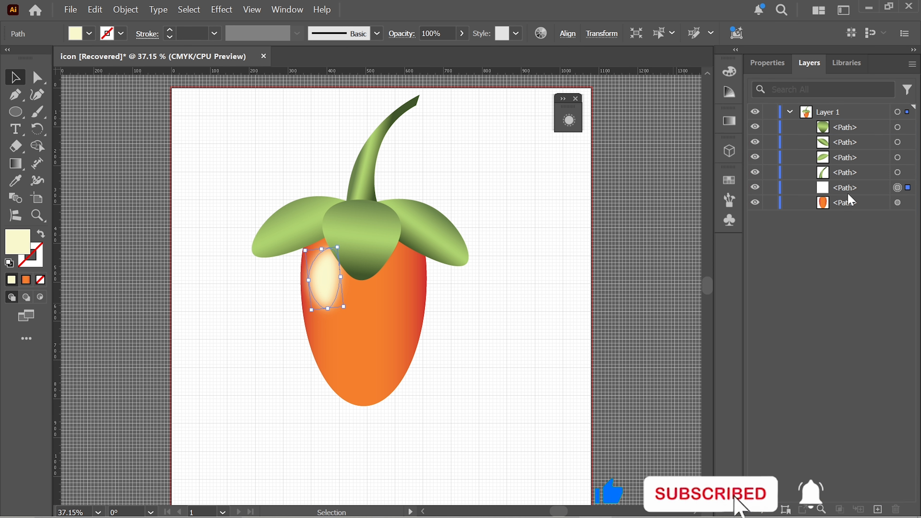
Step: Draw a closed curved highlight shape about 86 px wide and 270 px high on the body's right side with the Curvature tool
left_click(506, 292)
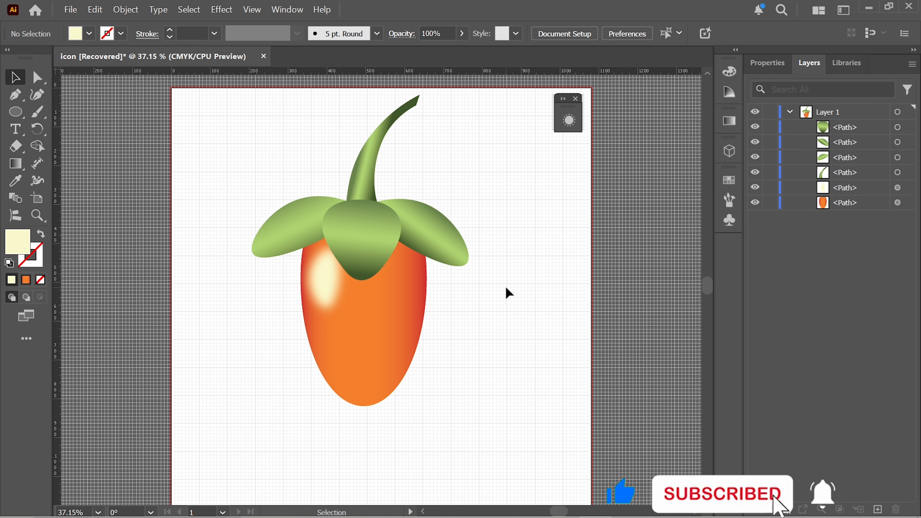
left_click(37, 95)
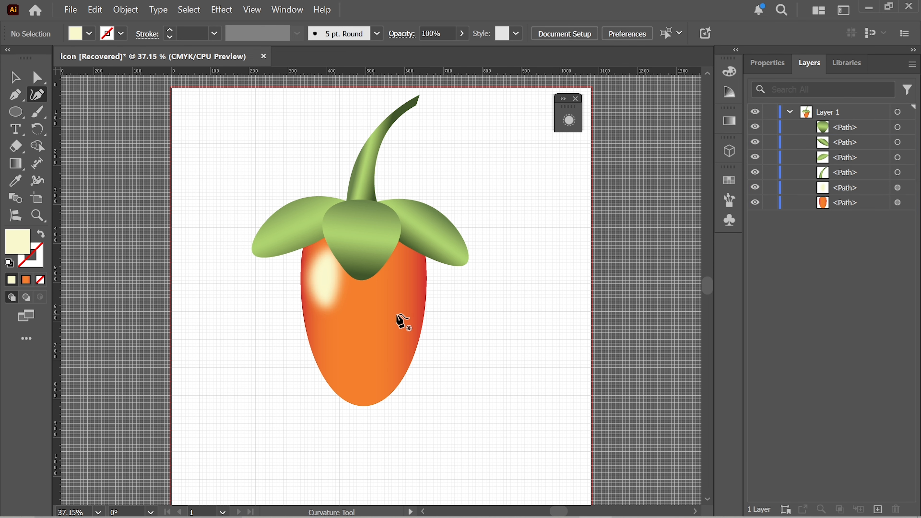
left_click(409, 267)
left_click(409, 308)
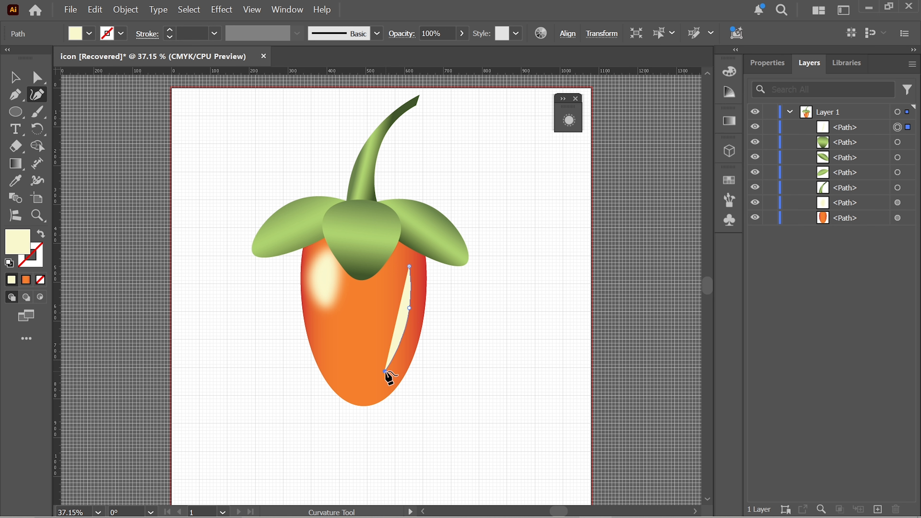
left_click(385, 371)
left_click(381, 312)
left_click(409, 266)
left_click(14, 78)
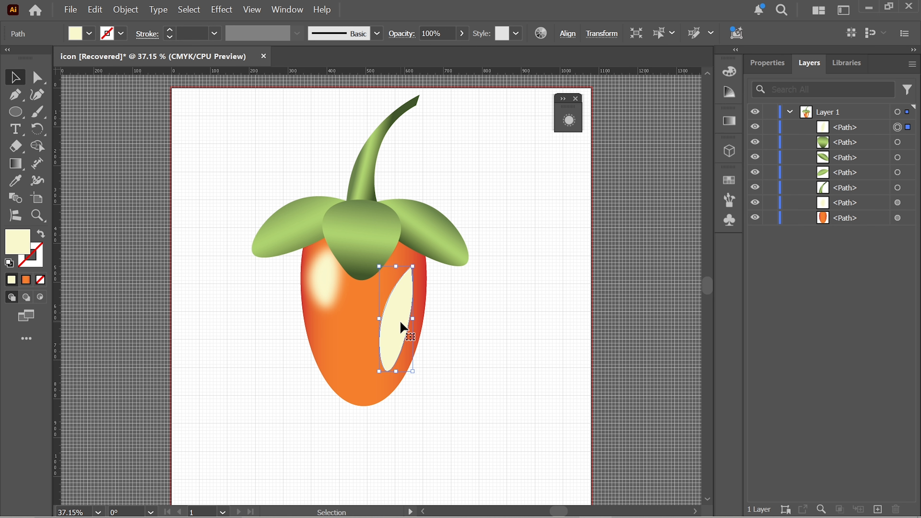
Step: Fill the body's right highlight with the yellow-orange swatch and apply a Gaussian Blur with a 50-pixel radius
left_click(89, 34)
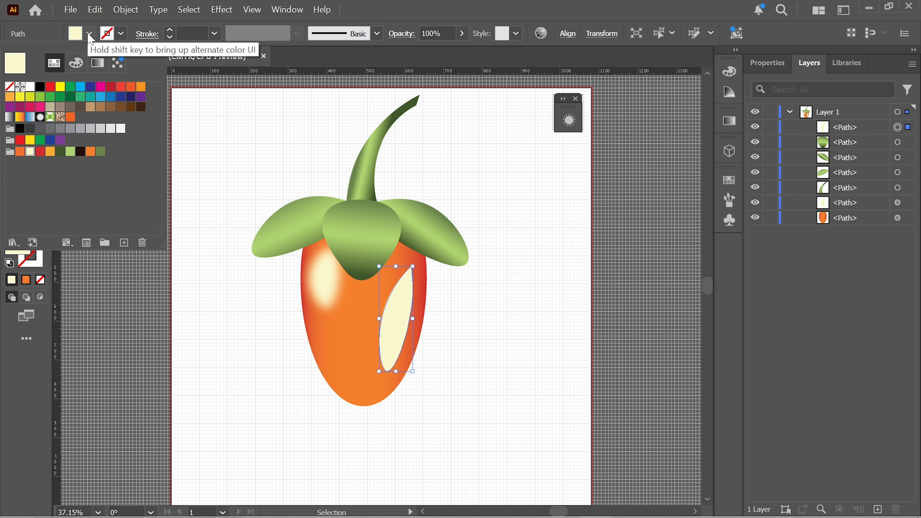
left_click(50, 152)
left_click(765, 64)
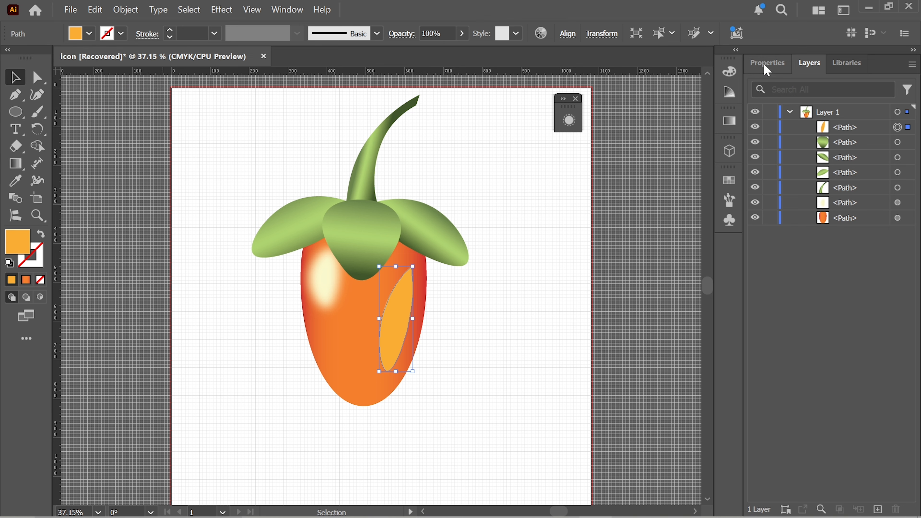
left_click(749, 288)
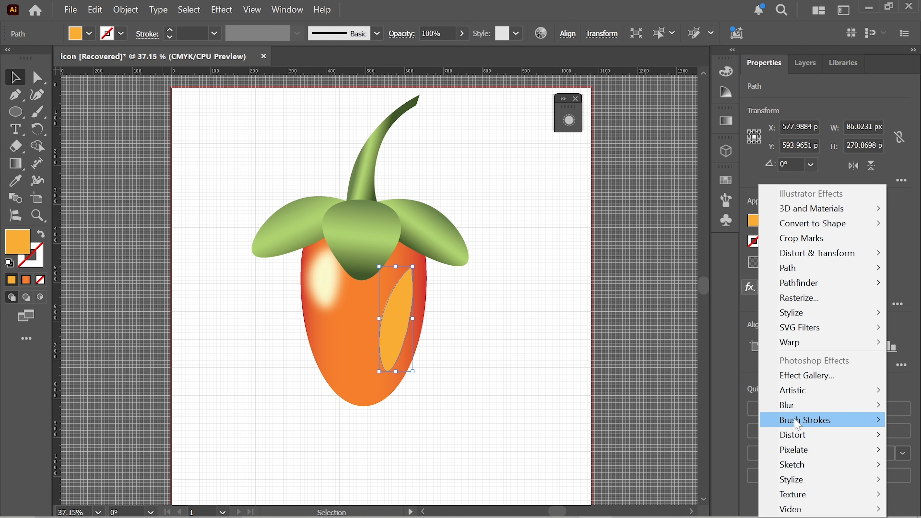
mouse_move(809, 410)
left_click(730, 403)
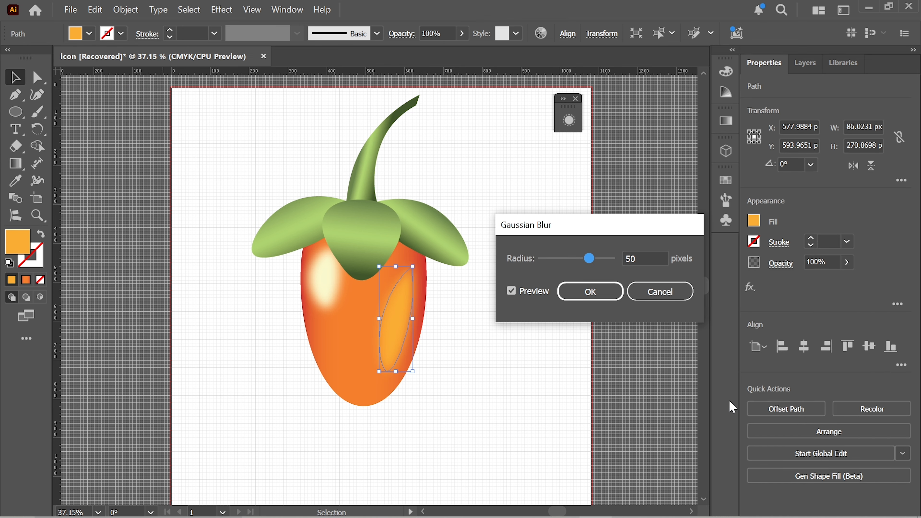
left_click(598, 295)
left_click(479, 338)
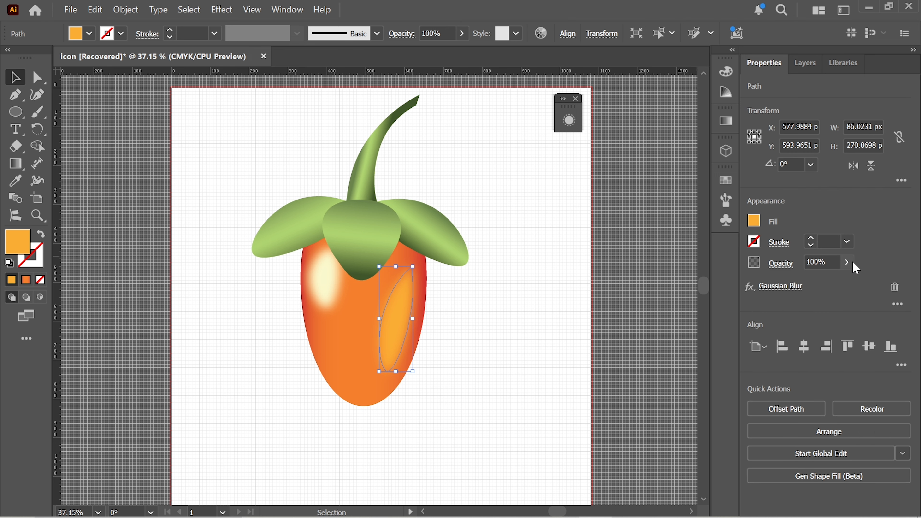
Step: Lower the opacity of the blurred yellow-orange highlight to 52%
left_click(847, 262)
left_click_drag(849, 283, 818, 282)
left_click(502, 332)
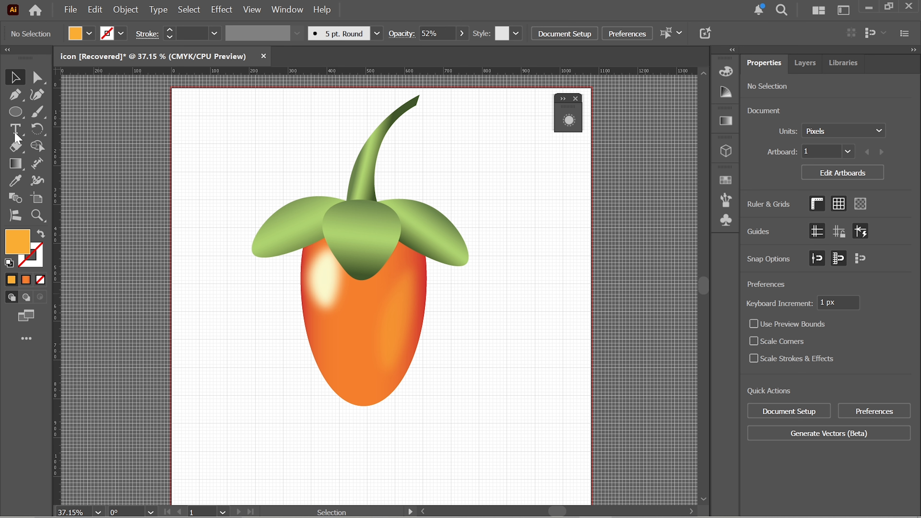
Step: Draw a closed crescent along the body's lower edge with the Curvature tool and adjust it to about 171 px wide and 81 px high
left_click(36, 94)
left_click(332, 378)
left_click(357, 396)
left_click(378, 399)
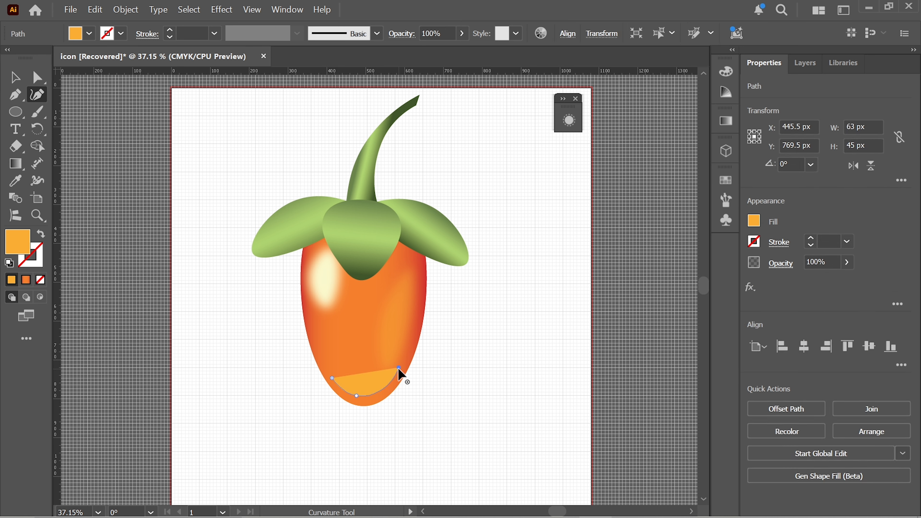
left_click(399, 368)
left_click(332, 378)
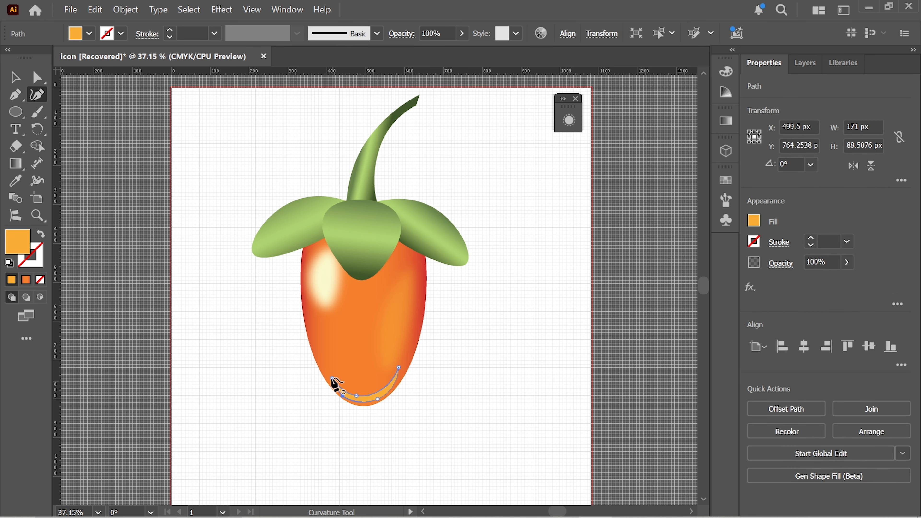
key("v")
left_click_drag(366, 406, 366, 403)
Step: Fill the crescent at the body's bottom with the red swatch and soften it with a Gaussian Blur
left_click(89, 33)
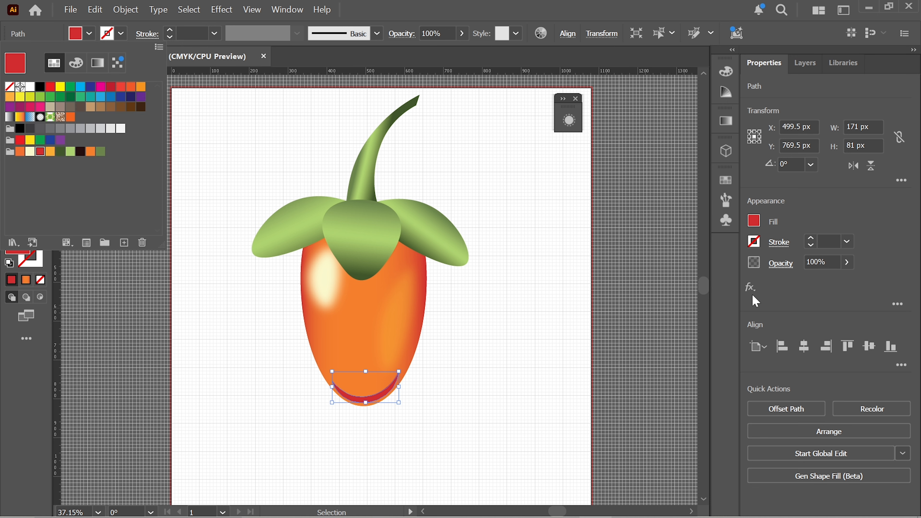
left_click(750, 287)
mouse_move(805, 405)
left_click(711, 405)
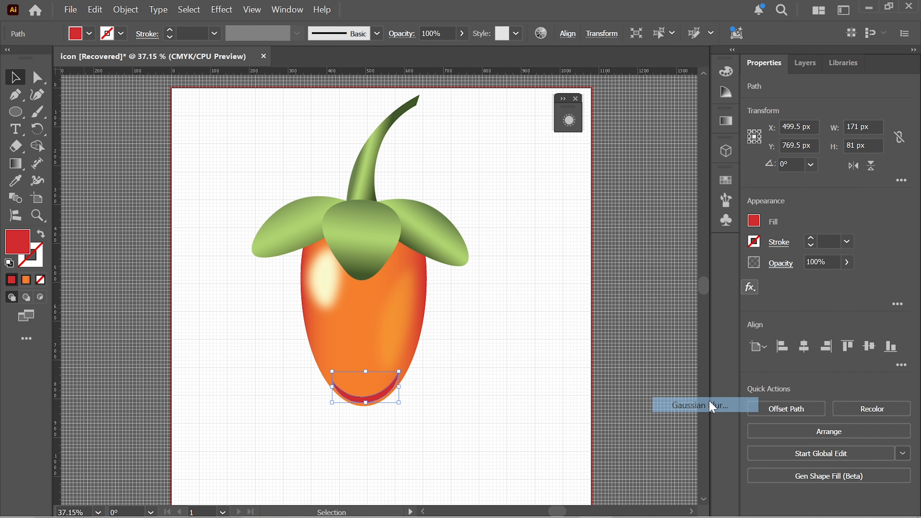
left_click(586, 290)
left_click(483, 397)
Step: Add a second fill to the front leaf and change it to a freeform gradient
left_click(361, 239)
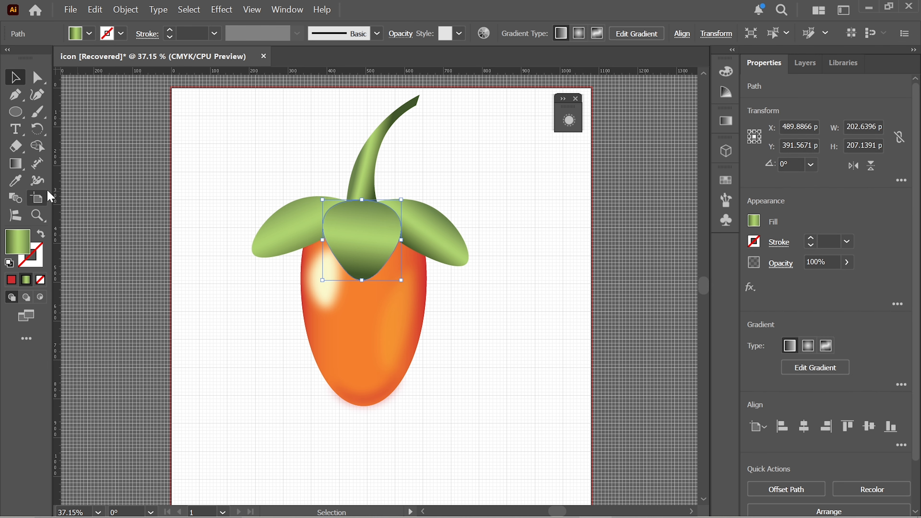
key("F7")
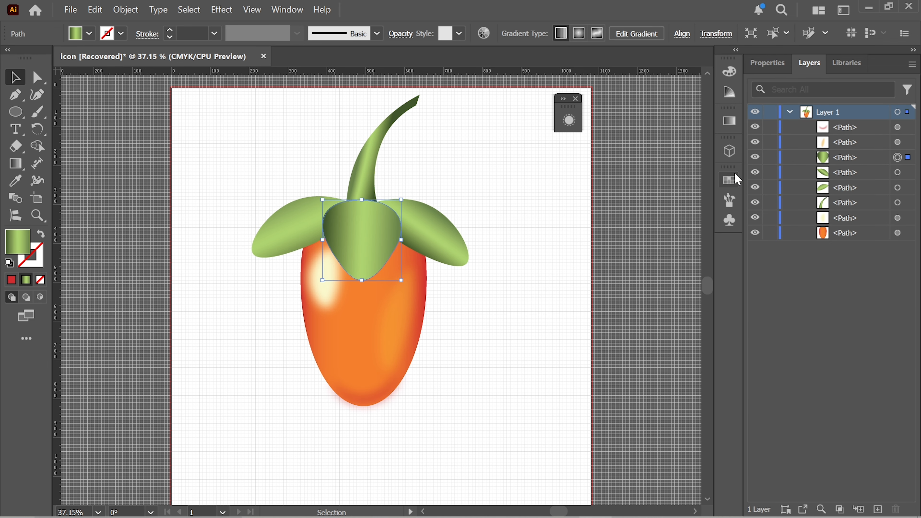
key("shift+F6")
left_click_drag(637, 109, 668, 103)
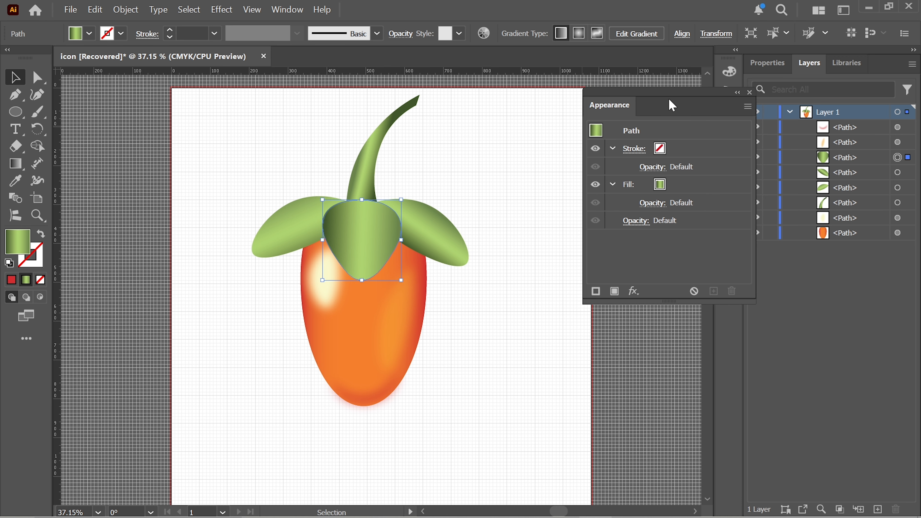
left_click(614, 292)
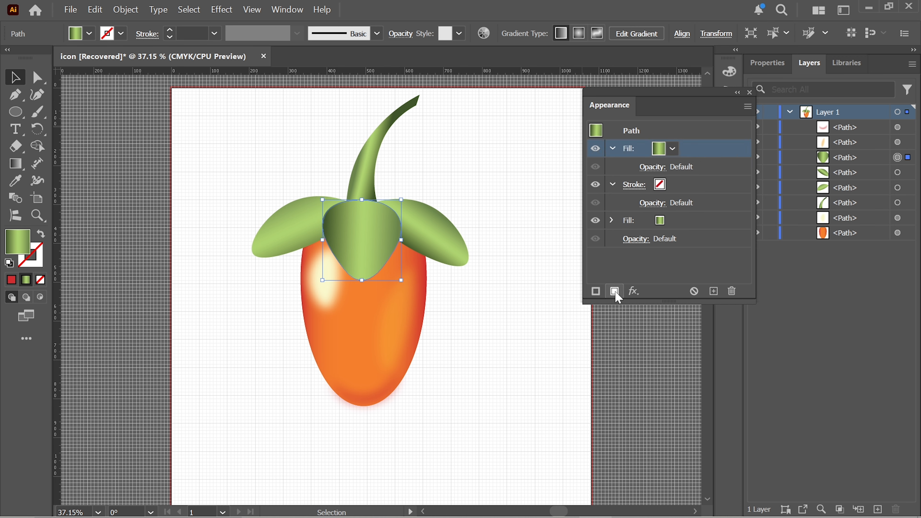
left_click(673, 149)
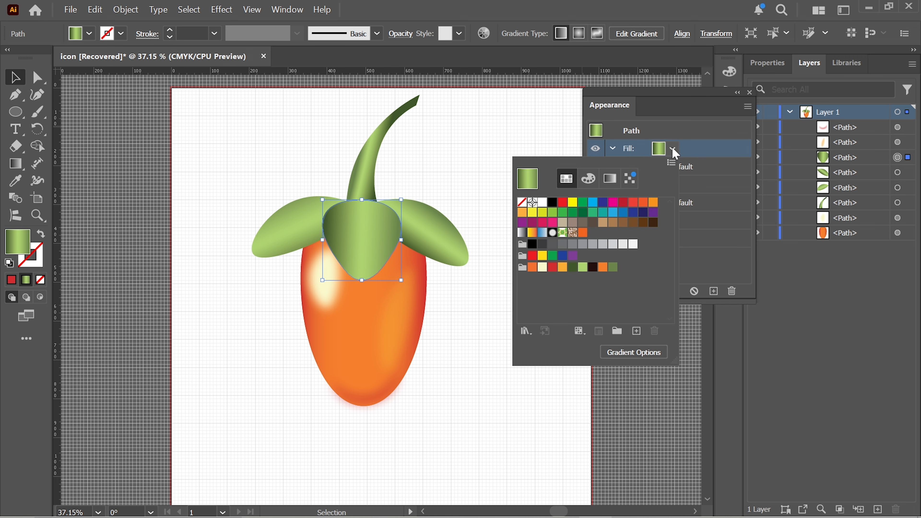
left_click(609, 178)
left_click(608, 207)
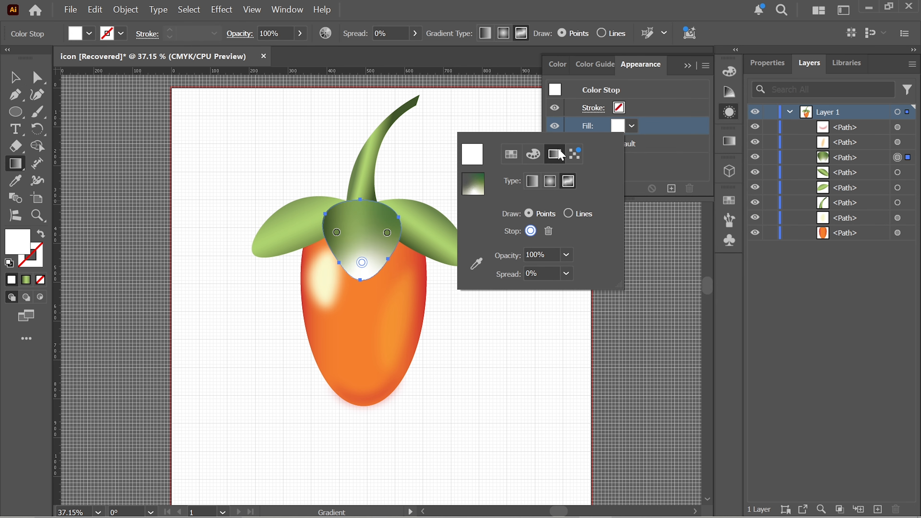
Step: Set the front leaf's lower freeform gradient stop to medium green and its right stop to light green
left_click(511, 154)
left_click(558, 242)
left_click(387, 233)
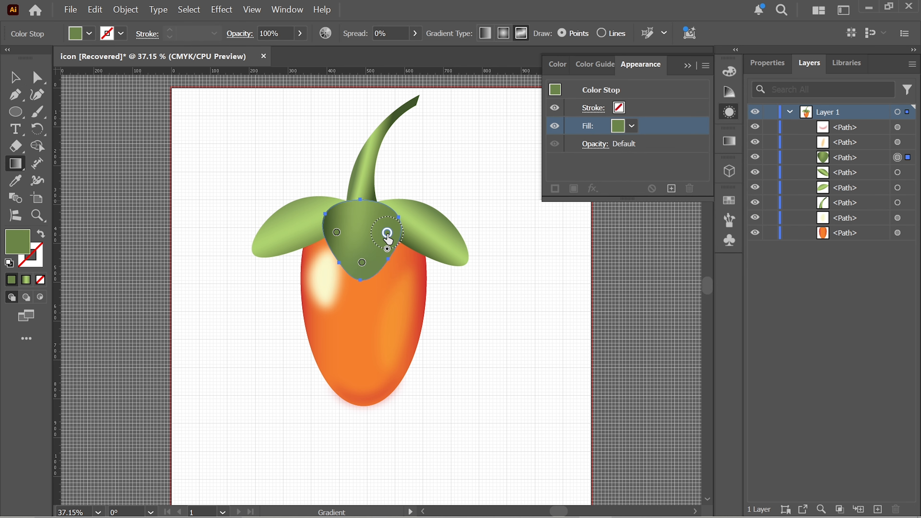
left_click(631, 125)
left_click(541, 243)
left_click(15, 78)
left_click(515, 277)
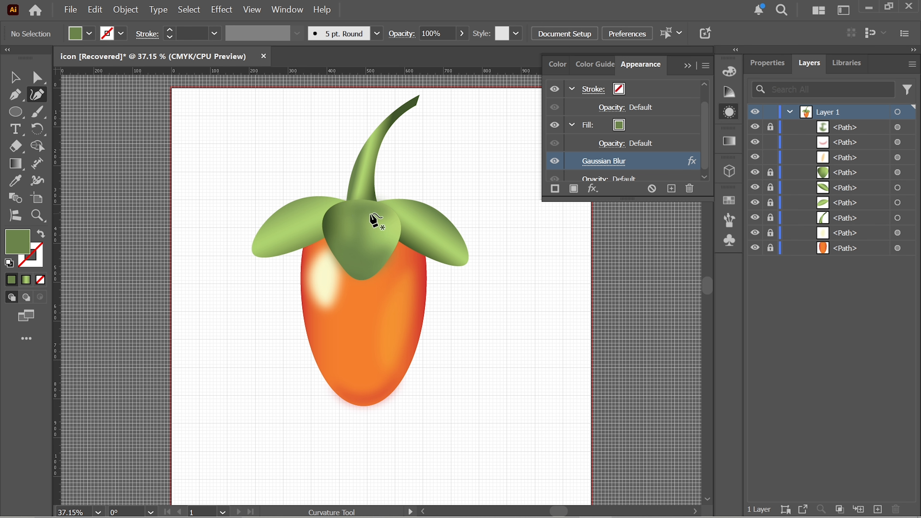
Step: Draw a narrow closed curved shape about 39 px wide and 153 px high on the front leaf with the Curvature tool
left_click(367, 204)
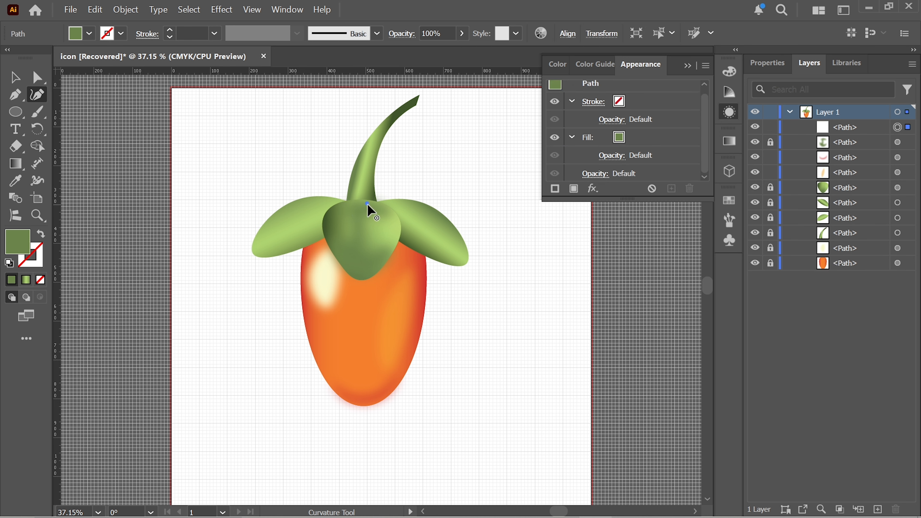
left_click(367, 235)
left_click(367, 262)
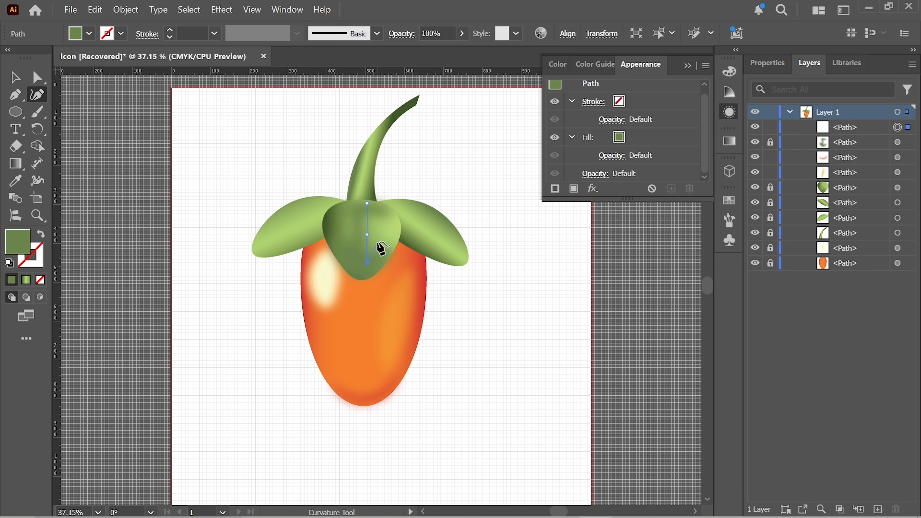
left_click(367, 204)
key("v")
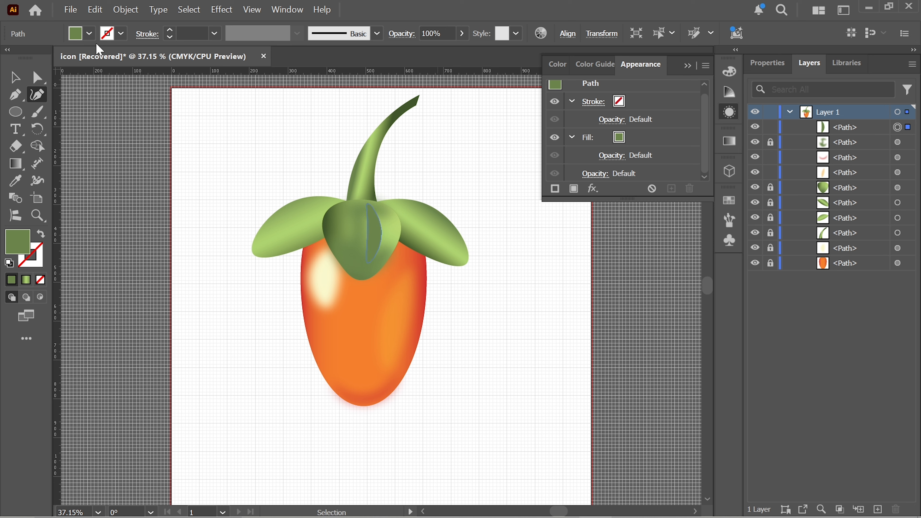
Step: Fill the front leaf's narrow shape with light green and apply a Gaussian Blur with a 30.5369-pixel radius
left_click(89, 34)
key("Escape")
left_click(88, 33)
left_click(70, 152)
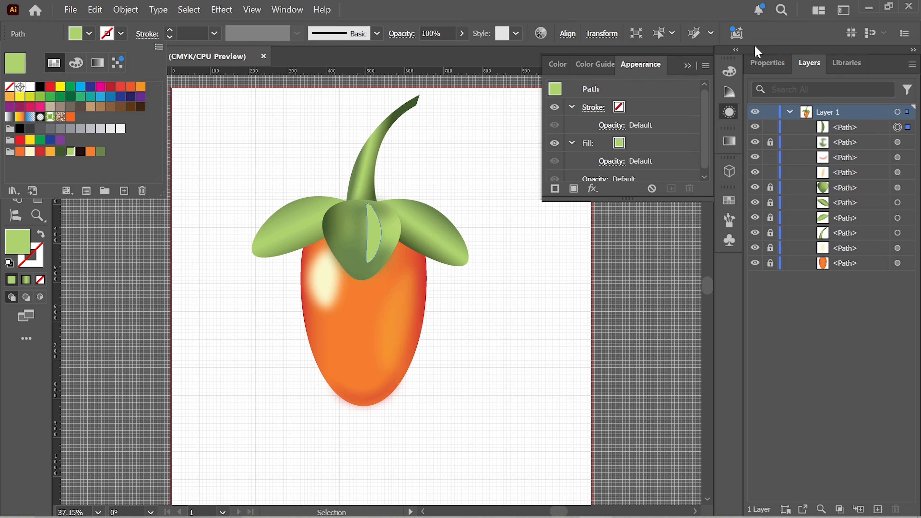
left_click(759, 65)
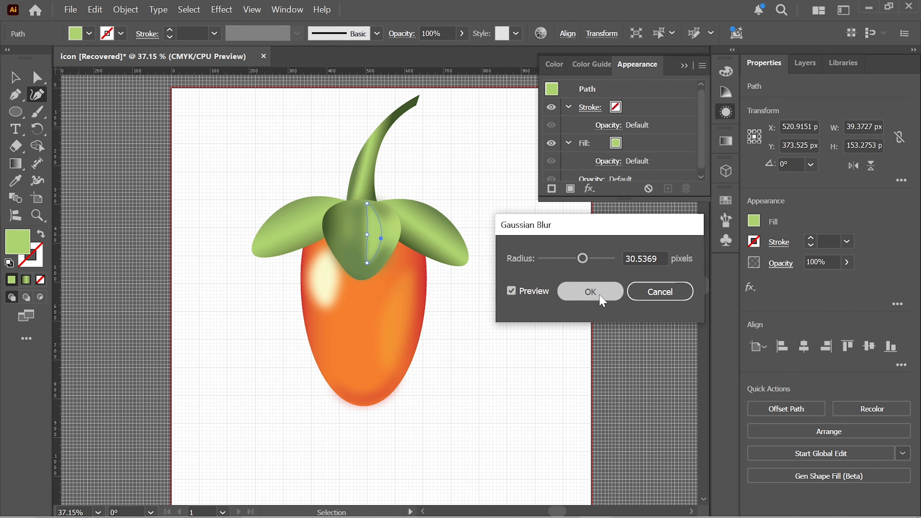
left_click(598, 295)
left_click(482, 242)
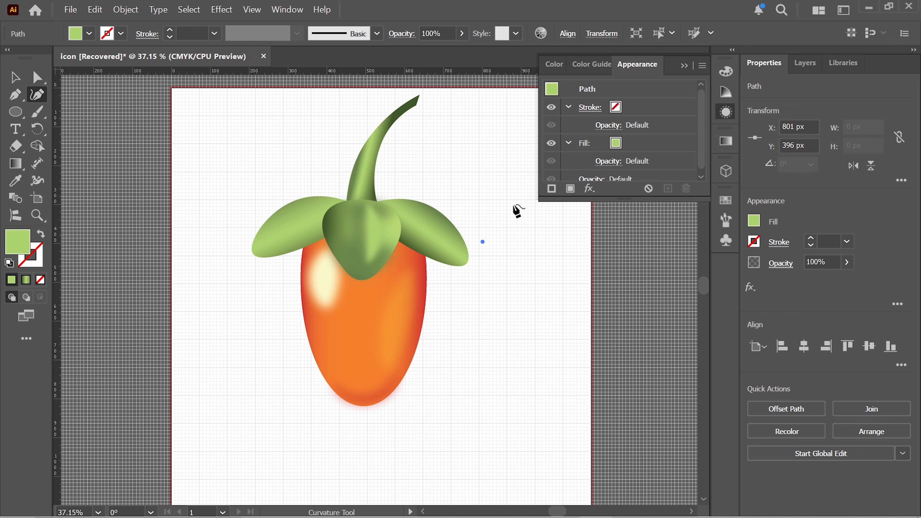
key("ctrl+z")
Step: Lock the narrow highlight and draw a closed oval about 73 px wide and 119 px high on the front leaf's left side, nudged slightly left
left_click(805, 63)
left_click(771, 127)
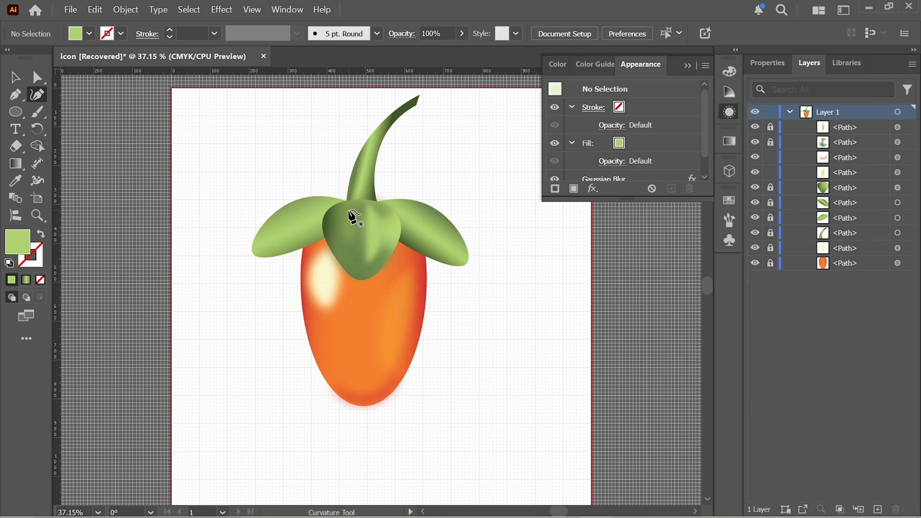
left_click(350, 209)
left_click(341, 252)
left_click(326, 219)
left_click(350, 208)
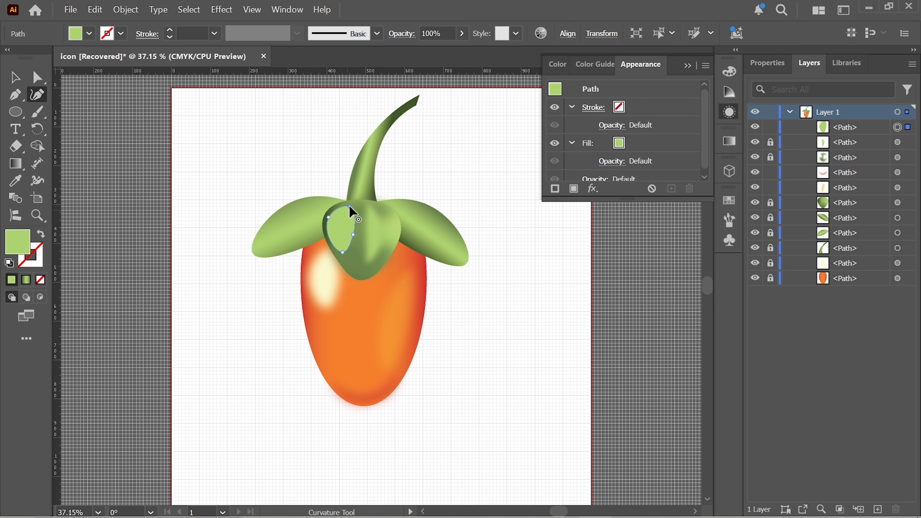
key("v")
key("Left")
key("Left")
key("Left")
key("Left")
key("Left")
key("Left")
key("Left")
Step: Apply a Gaussian Blur to the light green oval on the front leaf
left_click(767, 63)
left_click(752, 288)
mouse_move(766, 397)
left_click(734, 403)
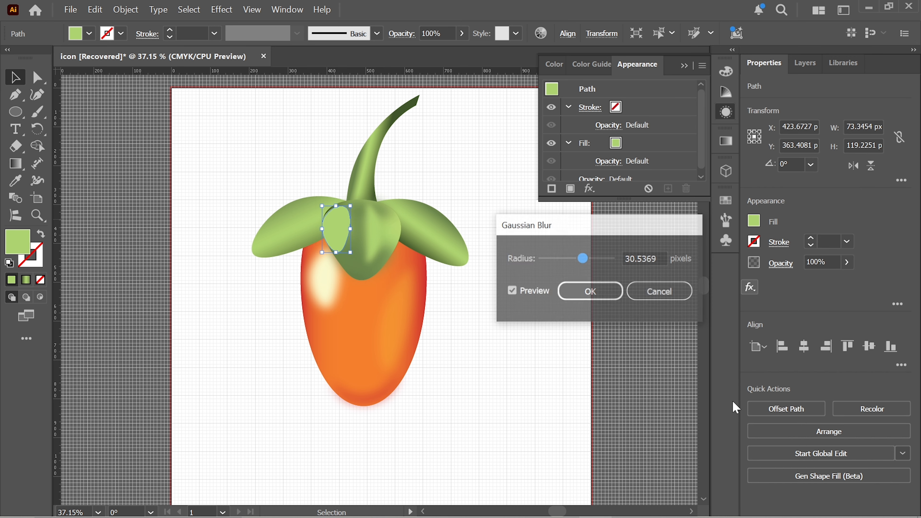
left_click_drag(589, 266, 600, 265)
left_click(590, 291)
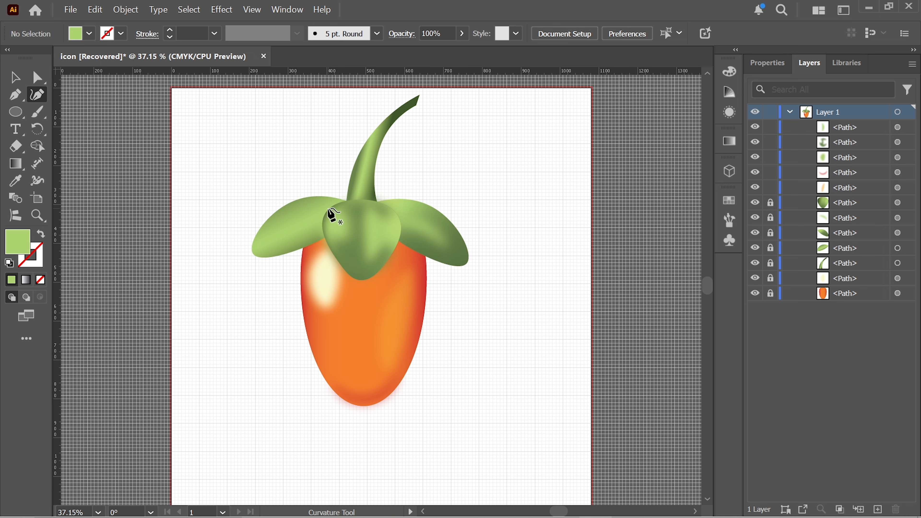
Step: Draw a closed curved highlight about 200 px wide and 105 px high along the left leaf with the Curvature tool
left_click(342, 217)
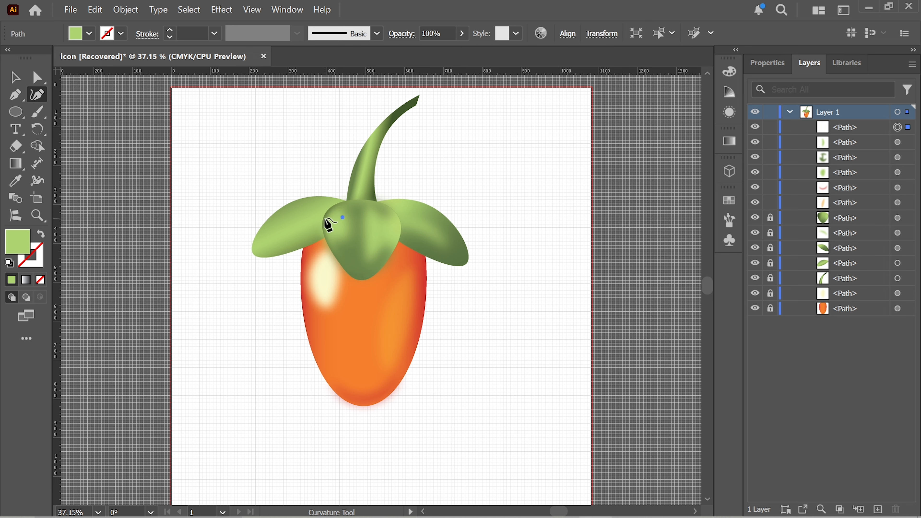
left_click(304, 221)
left_click(266, 248)
left_click(287, 214)
left_click(343, 217)
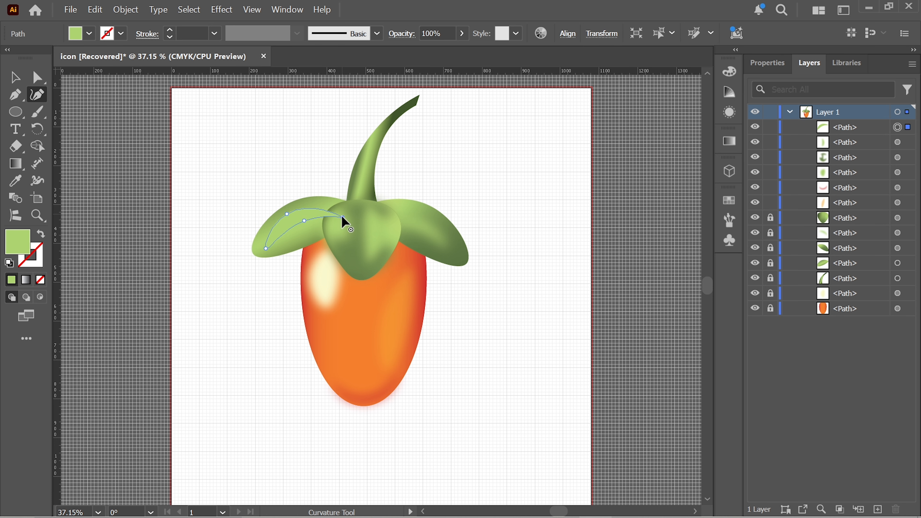
Step: Fill the left leaf's highlight with pale green and soften it with a Gaussian Blur
left_click(89, 33)
left_click(30, 151)
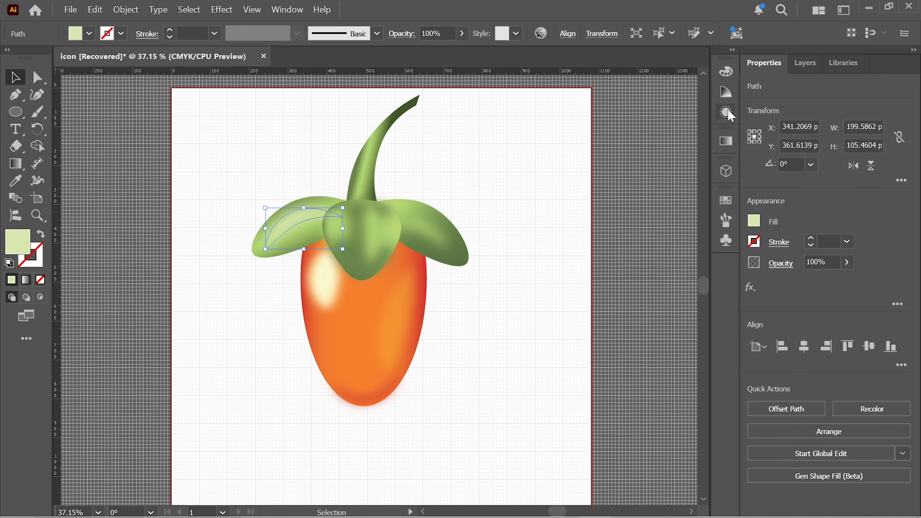
left_click(726, 112)
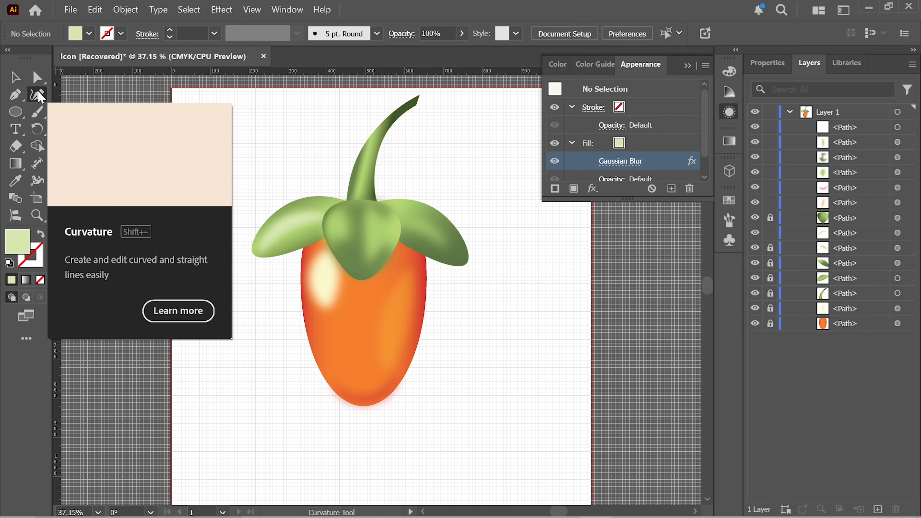
left_click(37, 95)
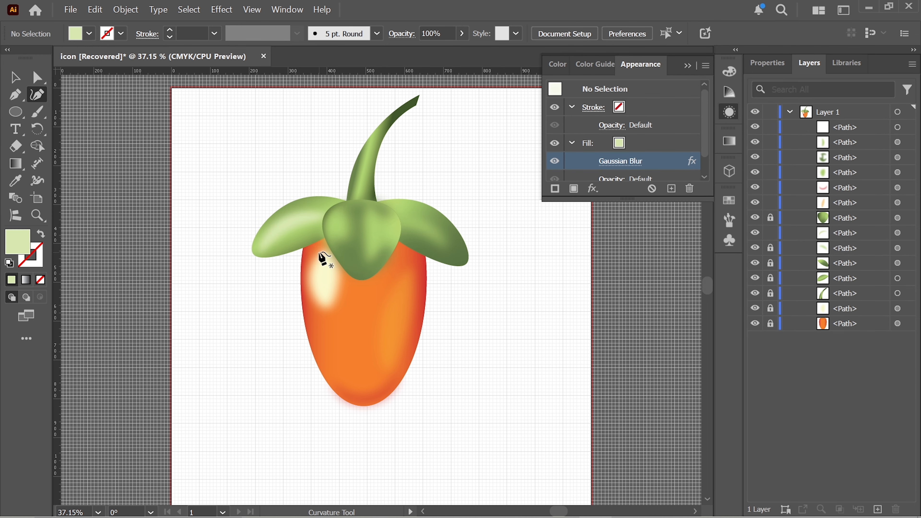
Step: Draw a small closed curved shape about 85 px wide and 95 px high beneath the left leaf with the Curvature tool
left_click(332, 241)
left_click(300, 267)
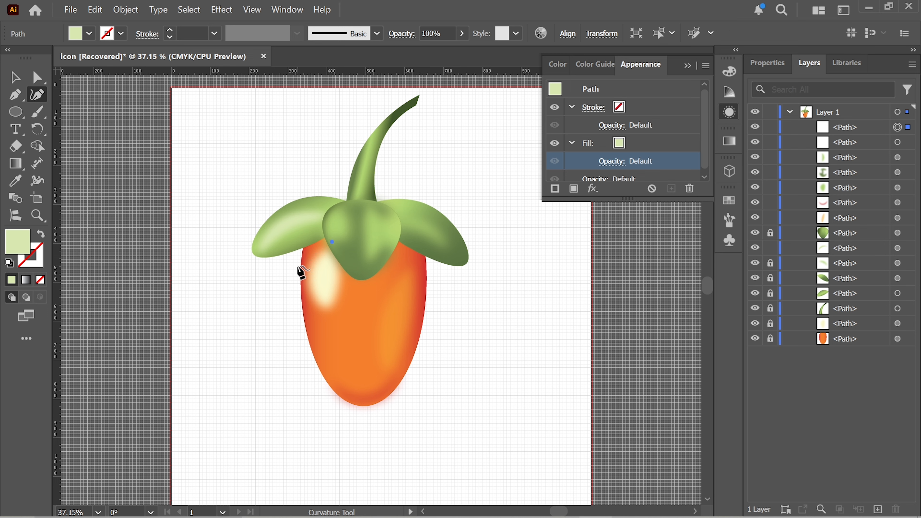
left_click(303, 246)
left_click(328, 231)
left_click(332, 242)
left_click(14, 79)
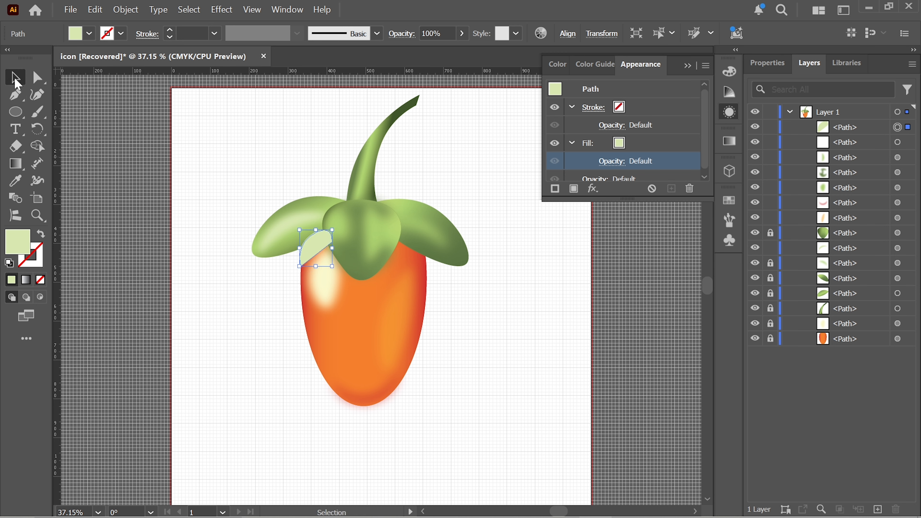
Step: Nudge the small shape slightly right behind the leaves and turn it into a soft dark brown shadow
key("Right")
key("Right")
key("Right")
key("Right")
key("ctrl+[")
key("ctrl+[")
key("ctrl+[")
key("ctrl+[")
key("ctrl+[")
key("ctrl+[")
key("ctrl+[")
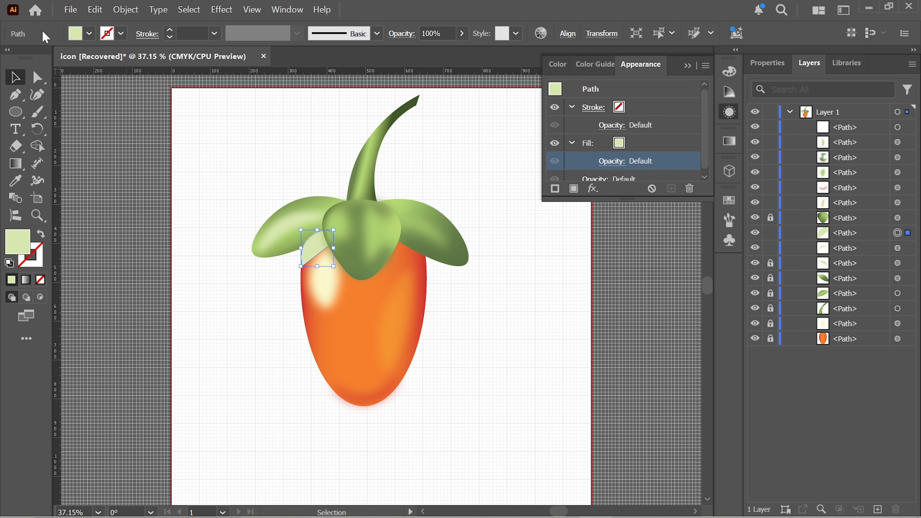
left_click(89, 34)
left_click(81, 150)
Step: Duplicate the dark shadow and place the copy, mirrored, beneath the right leaf where it meets the orange body
key("ctrl+c")
key("ctrl+f")
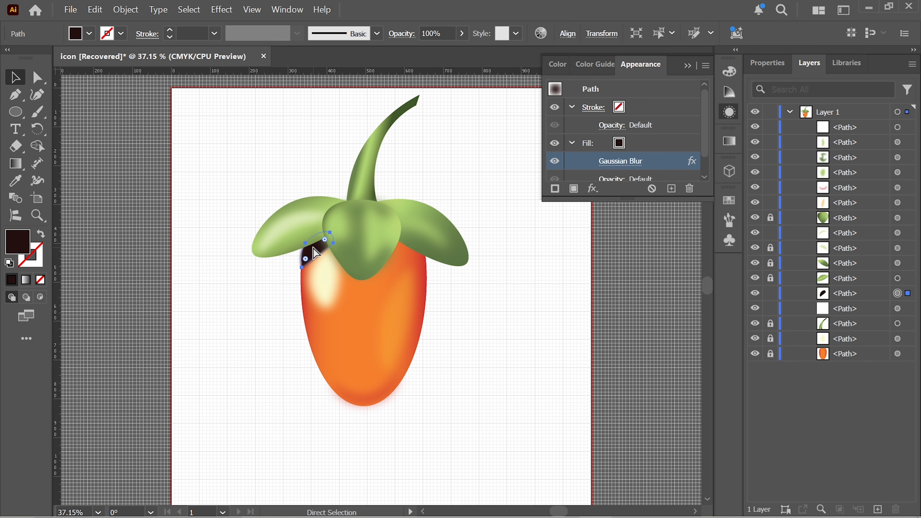
key("Down")
key("Down")
key("Down")
key("Down")
left_click_drag(315, 253, 423, 254)
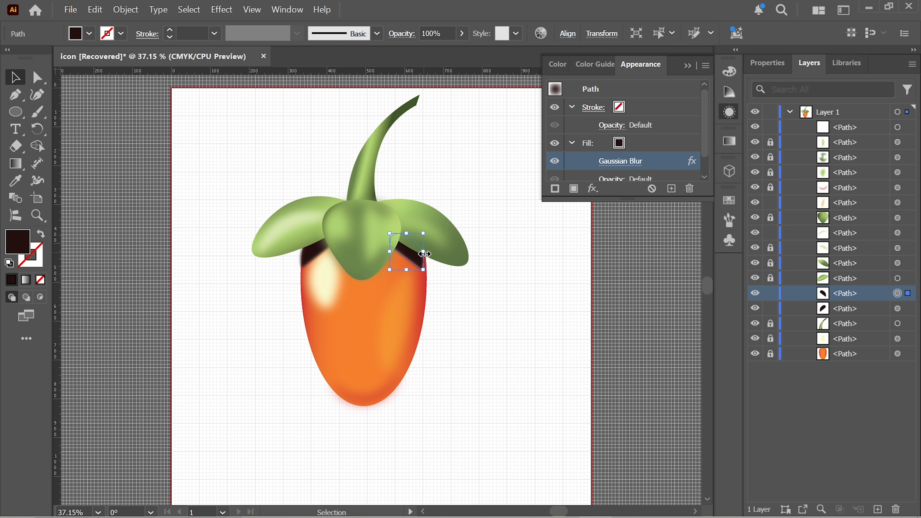
key("Up")
key("Up")
key("Up")
key("Up")
key("Up")
key("Up")
key("Up")
key("Up")
key("Up")
key("Up")
key("Up")
key("Up")
key("Up")
key("Up")
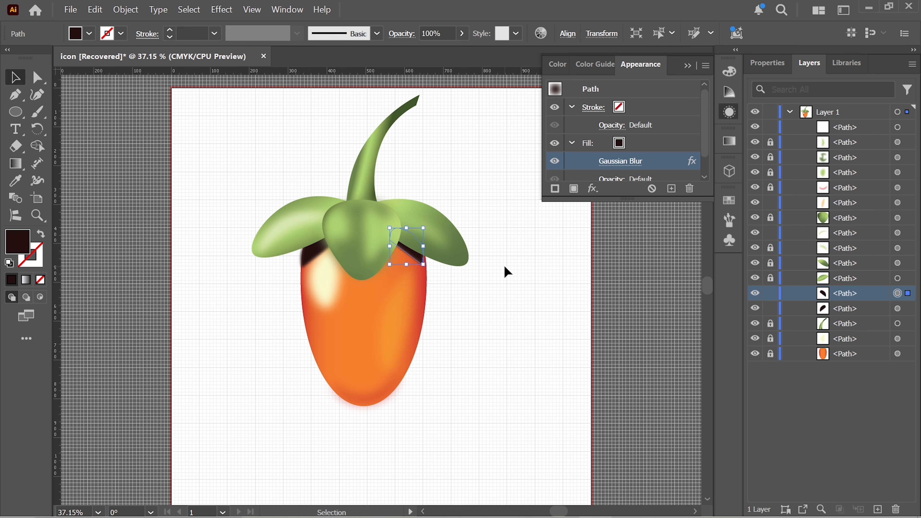
left_click(505, 267)
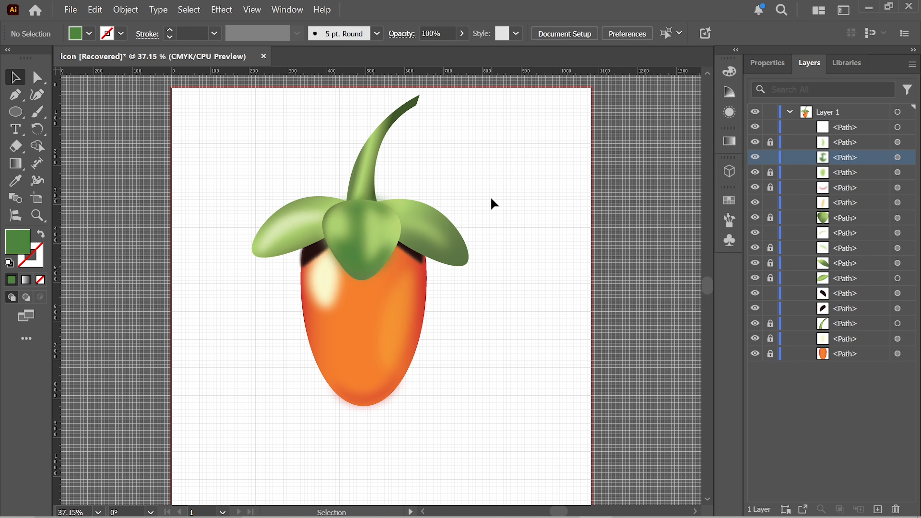
Step: Draw a narrow closed shape about 130 px wide and 270 px high along the stem's right edge with the Curvature tool
left_click(322, 203)
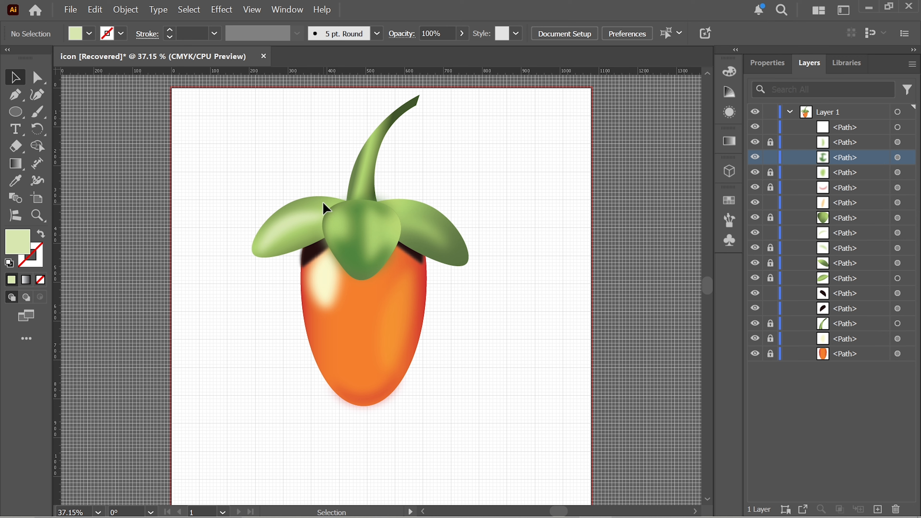
scroll(370, 150, "up", 2)
key("z")
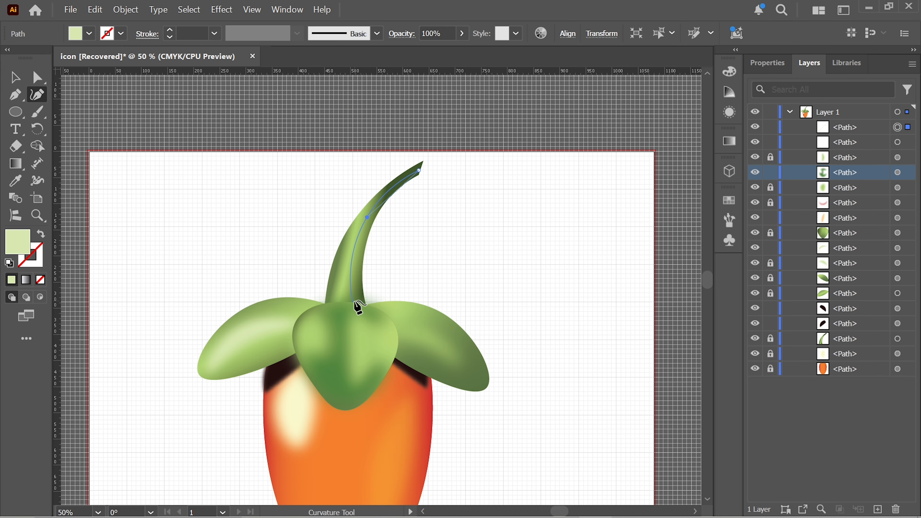
left_click(353, 311)
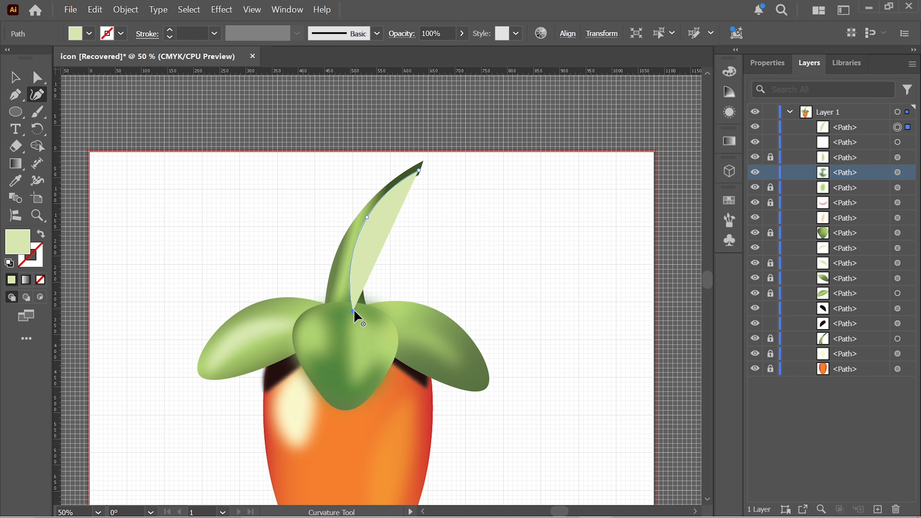
key("ctrl+z")
double_click(353, 311)
double_click(362, 307)
left_click(361, 241)
left_click(419, 170)
key("a")
left_click(362, 241)
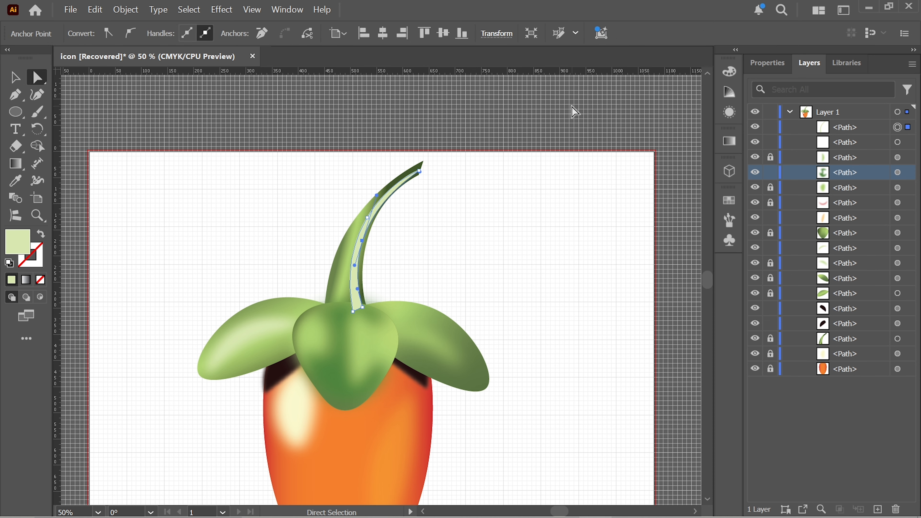
Step: Apply a Gaussian Blur to the narrow shape on the stem's right edge
left_click(15, 77)
left_click(767, 63)
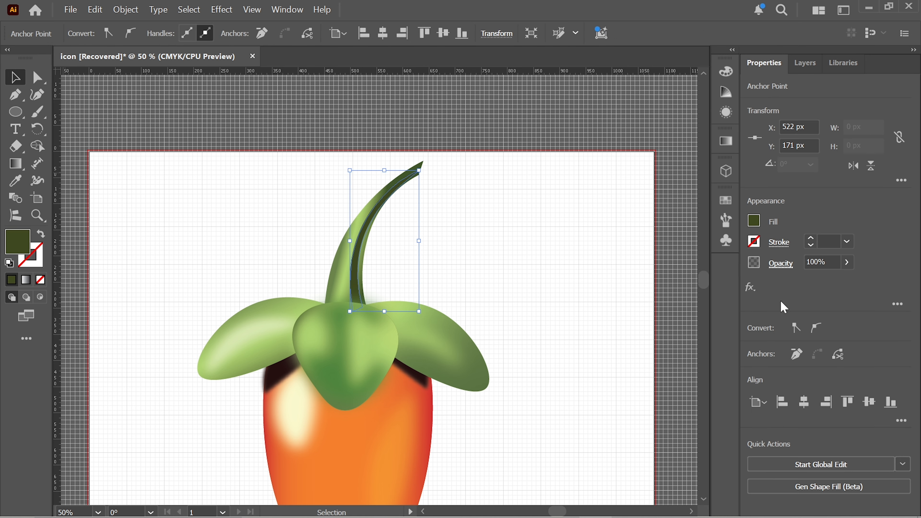
left_click(750, 288)
left_click(675, 389)
left_click(590, 292)
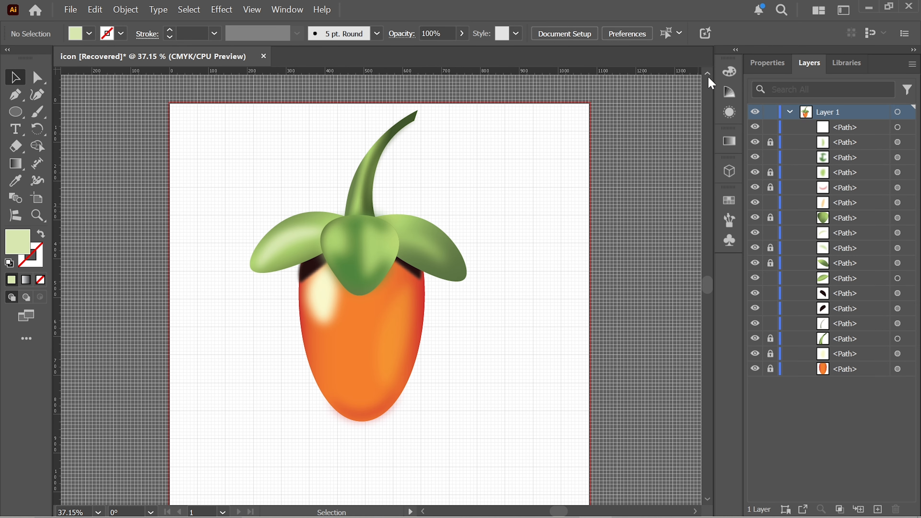
Step: Draw a closed curved highlight about 163 px wide and 253 px high along the stem's left side and refine its inner curve
left_click(707, 73)
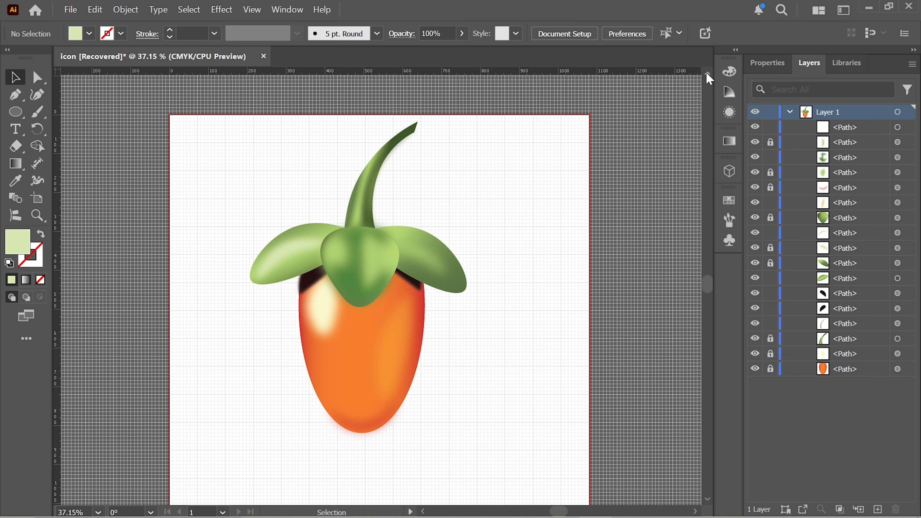
left_click(708, 73)
left_click(707, 74)
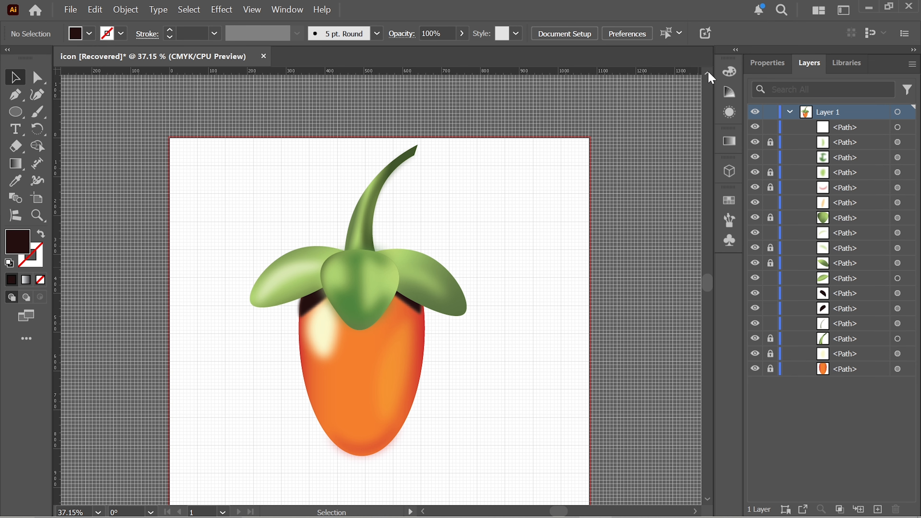
left_click(707, 73)
left_click(37, 94)
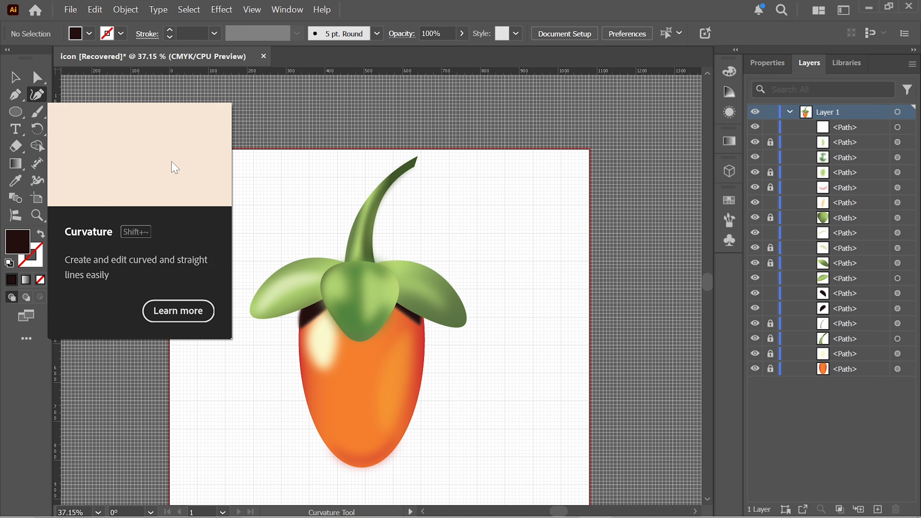
left_click(411, 166)
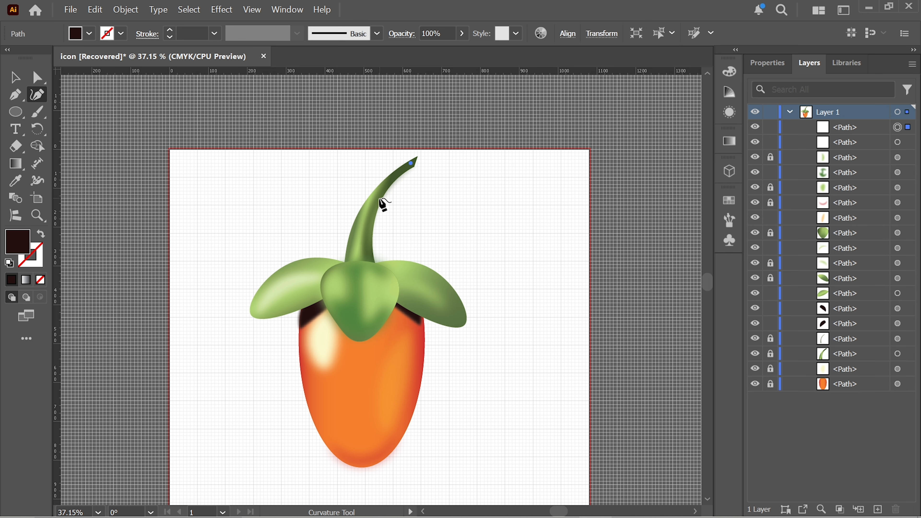
left_click(366, 211)
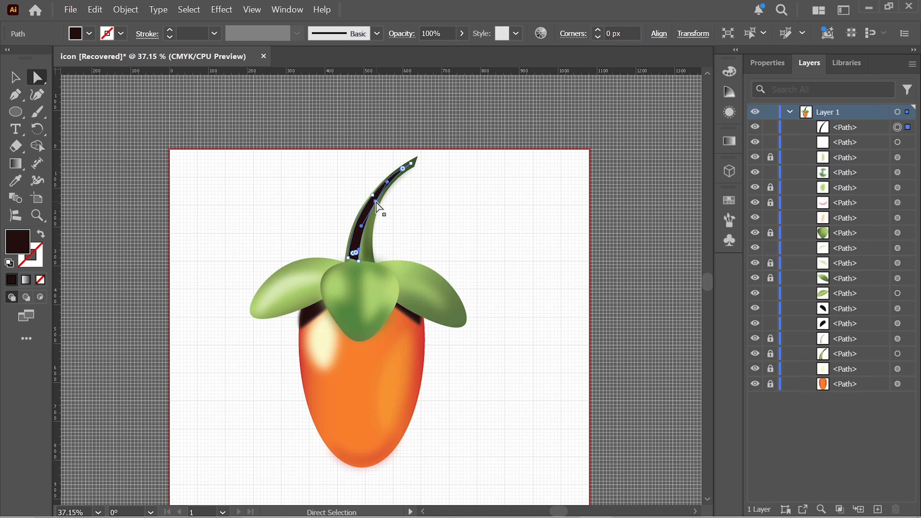
left_click(375, 202)
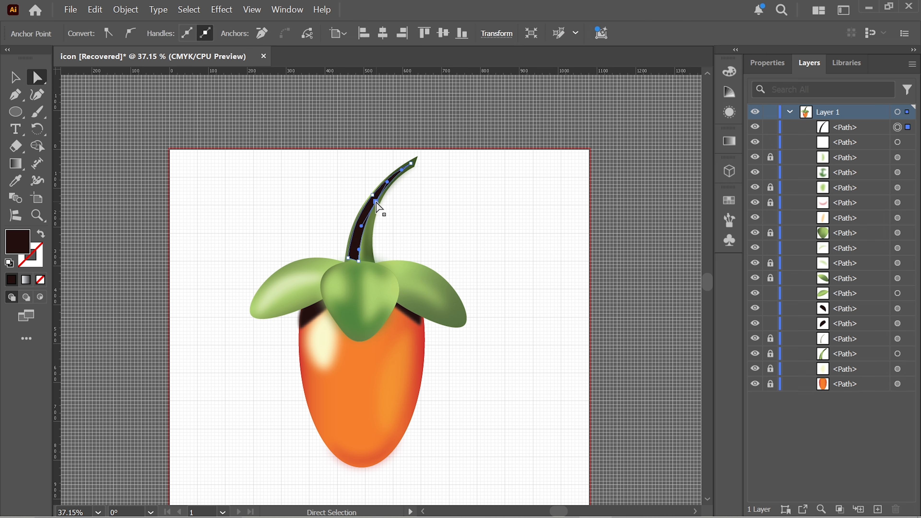
left_click_drag(375, 202, 374, 199)
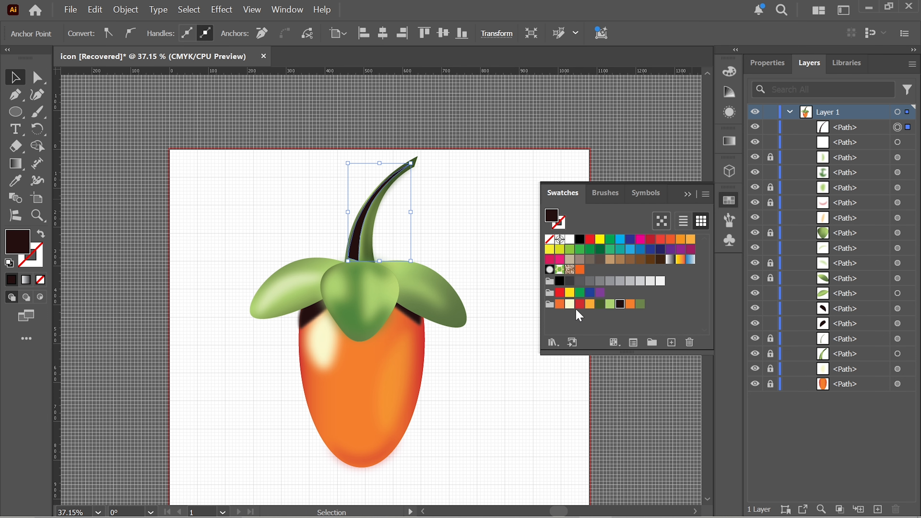
Step: Fill the stem's left highlight with cream and soften it with a Gaussian Blur of 23.379 pixels
left_click(569, 304)
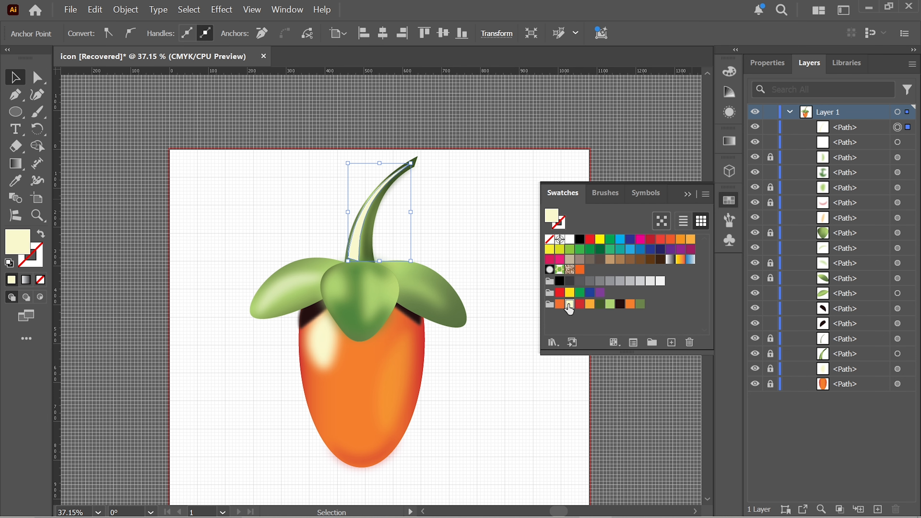
scroll(380, 287, "down", 3)
left_click(693, 195)
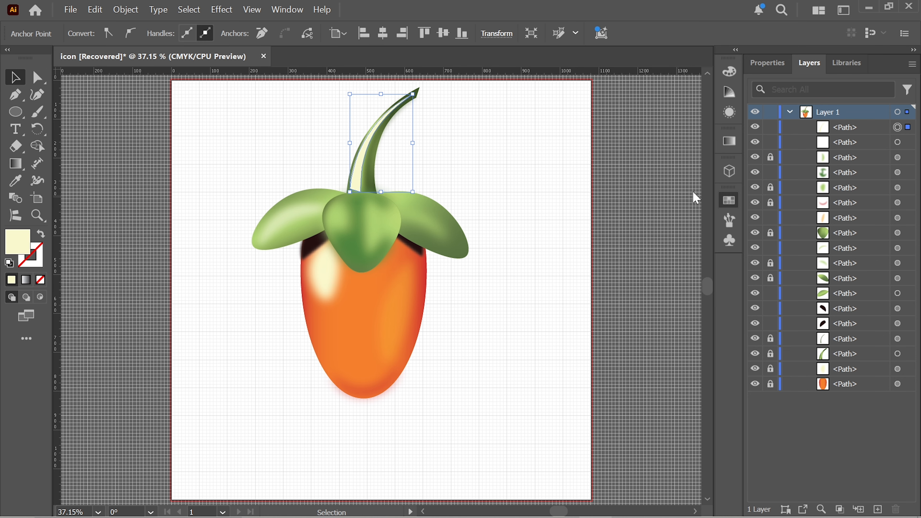
left_click(761, 64)
left_click(750, 287)
mouse_move(820, 414)
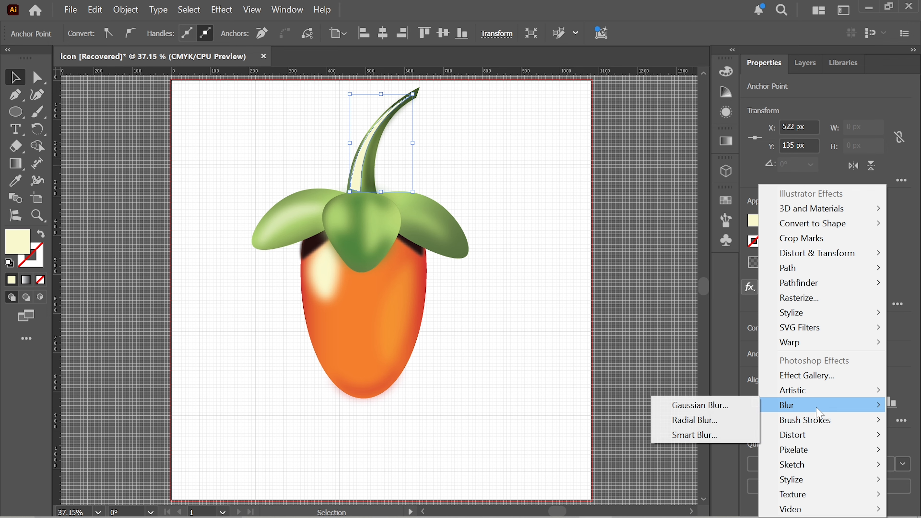
left_click(720, 407)
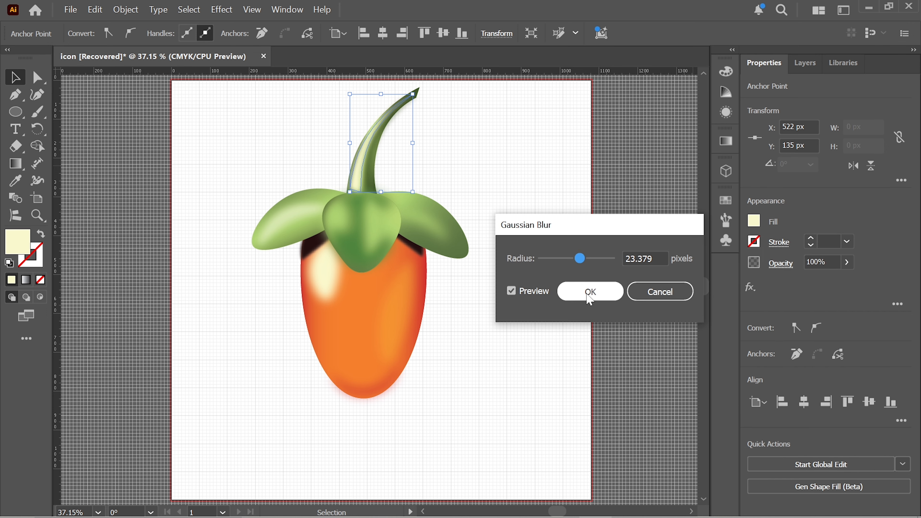
left_click(588, 296)
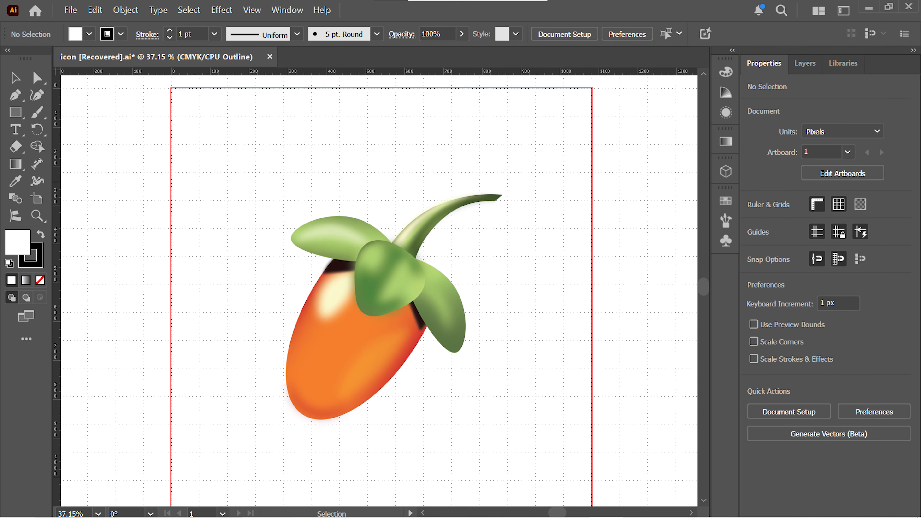